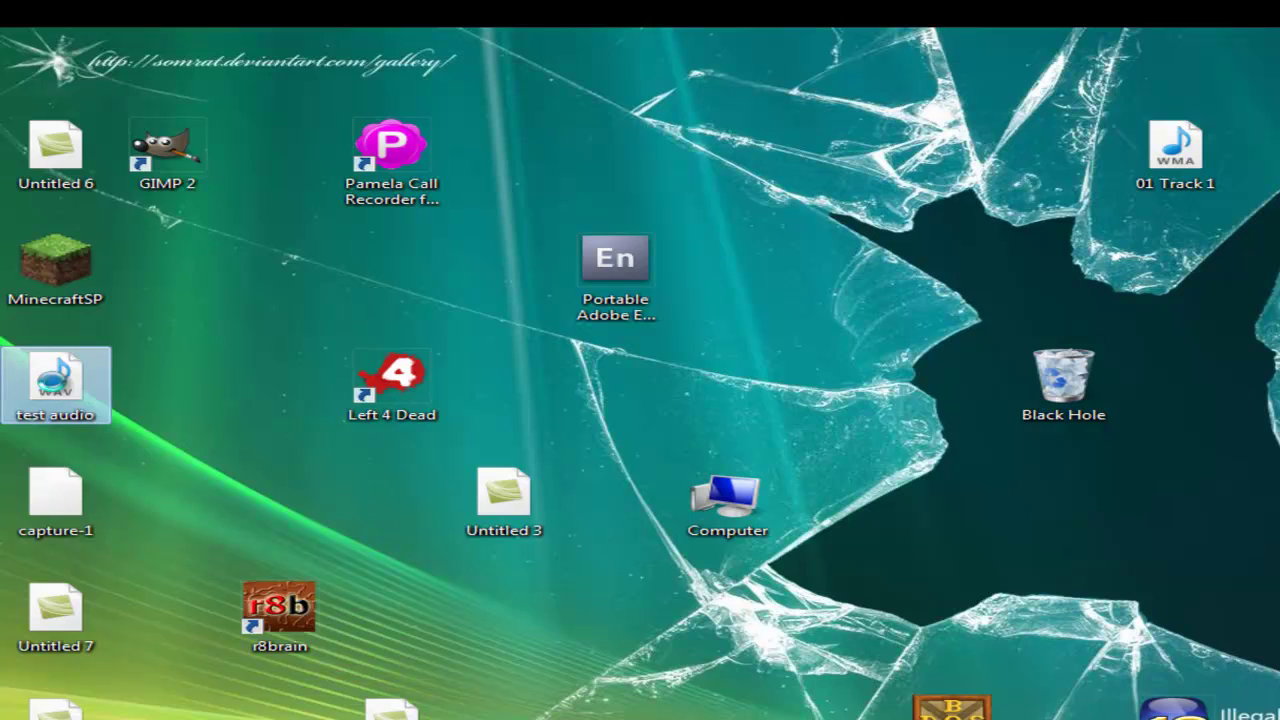
# Play test audio.wav, then open r8brain and choose test audio.wav as the input file.
pyautogui.doubleClick(55, 380)
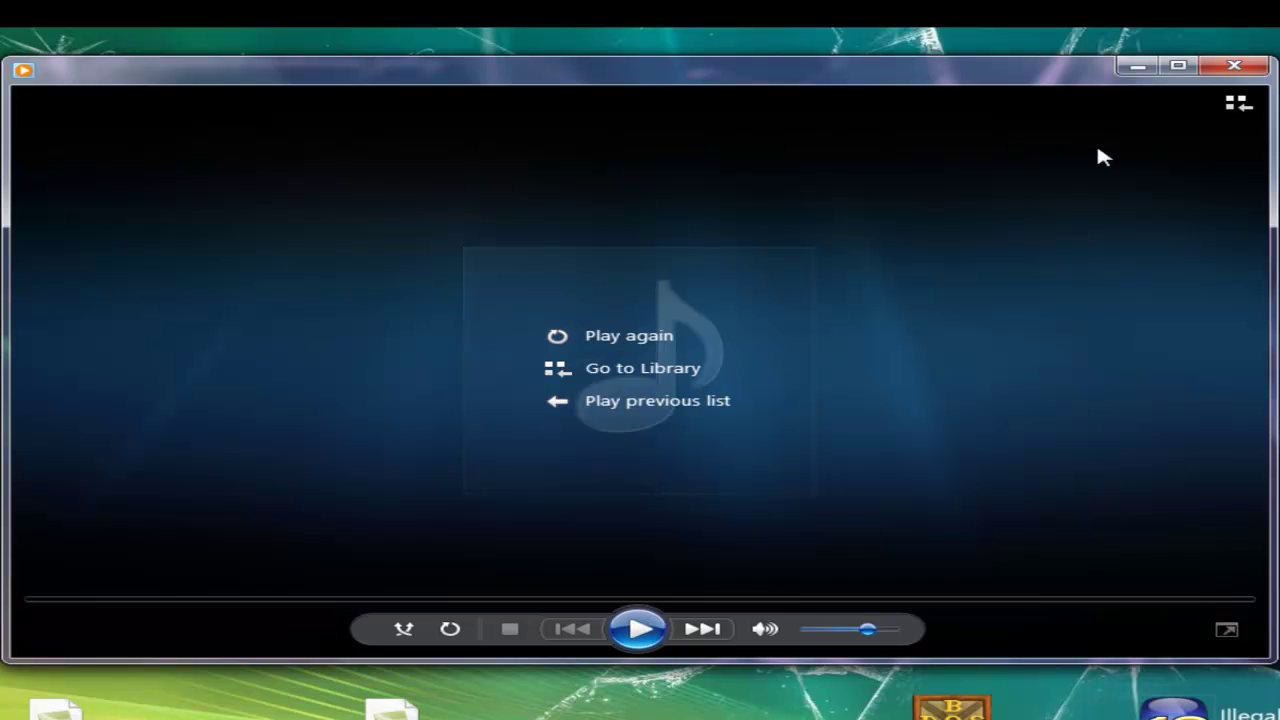
pyautogui.click(1233, 68)
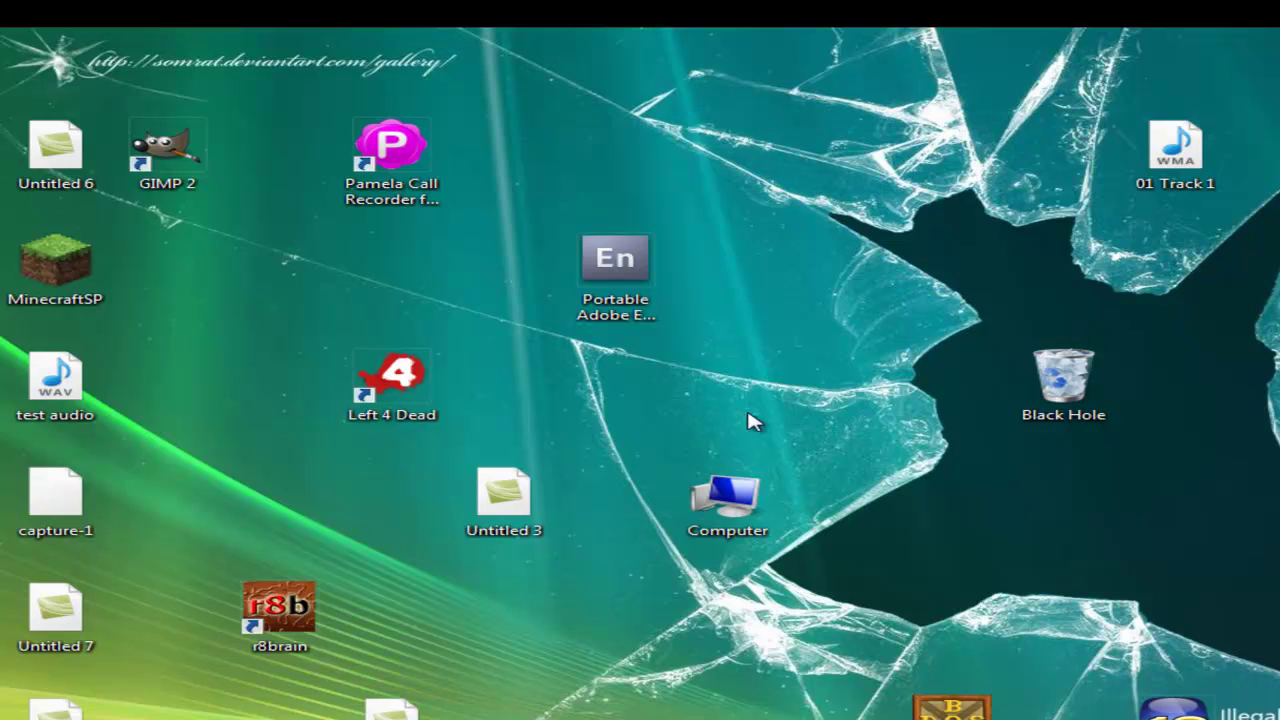
pyautogui.doubleClick(279, 612)
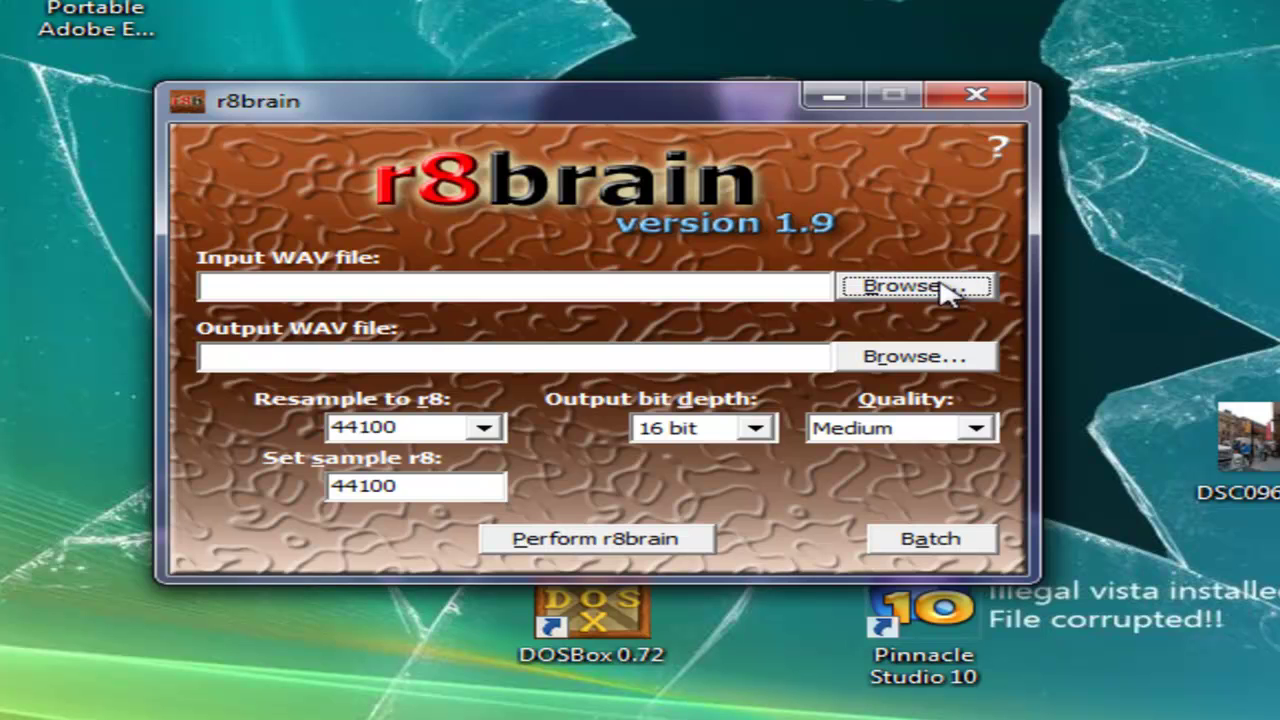
pyautogui.click(925, 285)
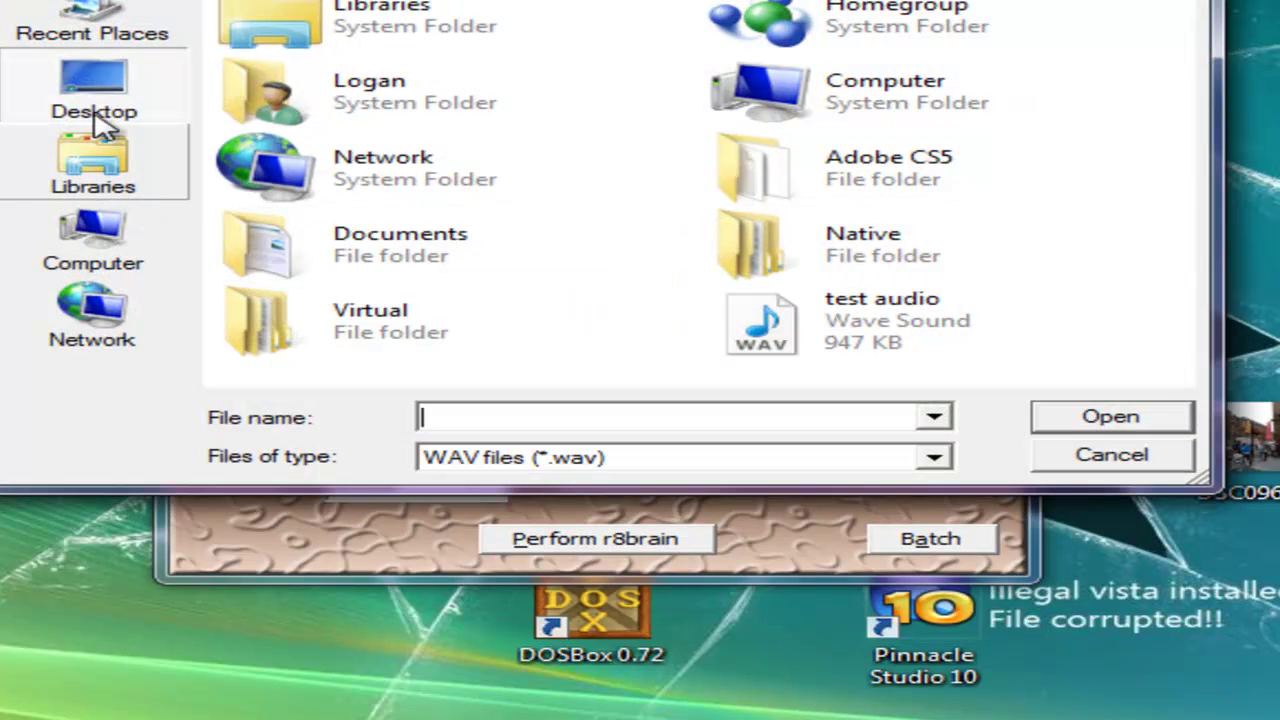
pyautogui.click(835, 322)
pyautogui.click(1077, 426)
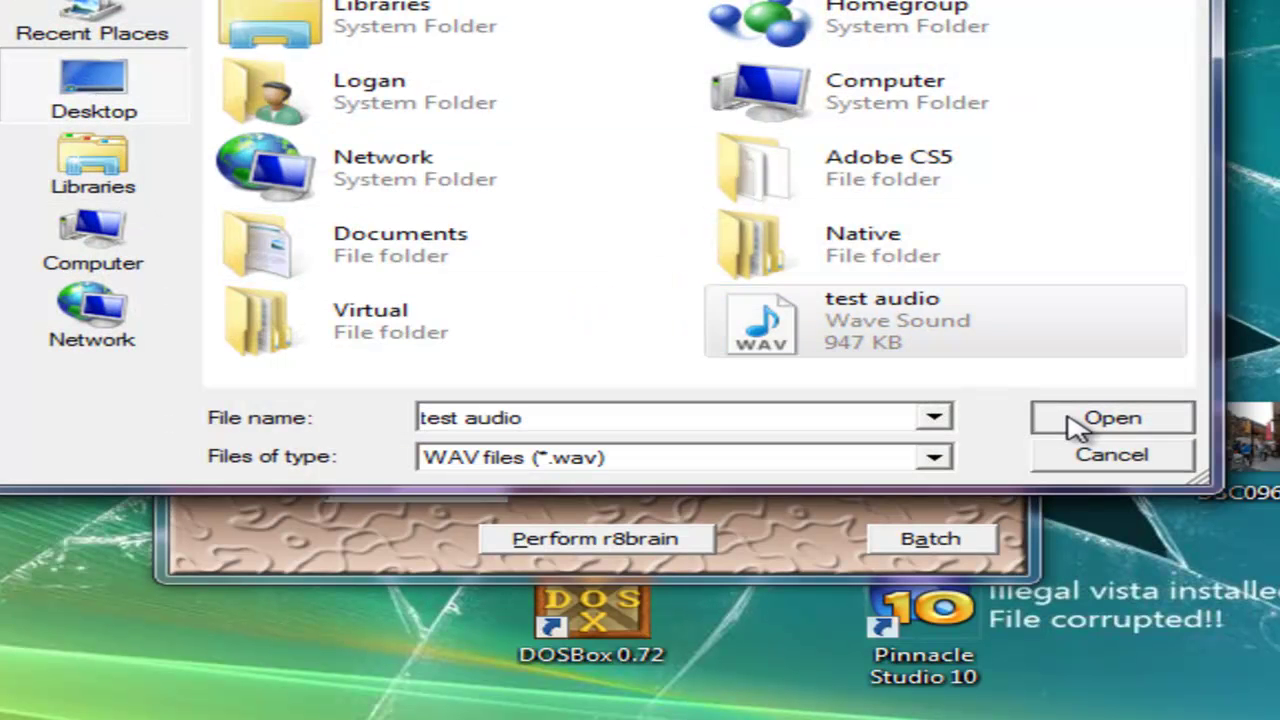
# Accept test audio_r8b.wav as the output, set quality to High, and dismiss the equal-rates warning.
pyautogui.click(930, 358)
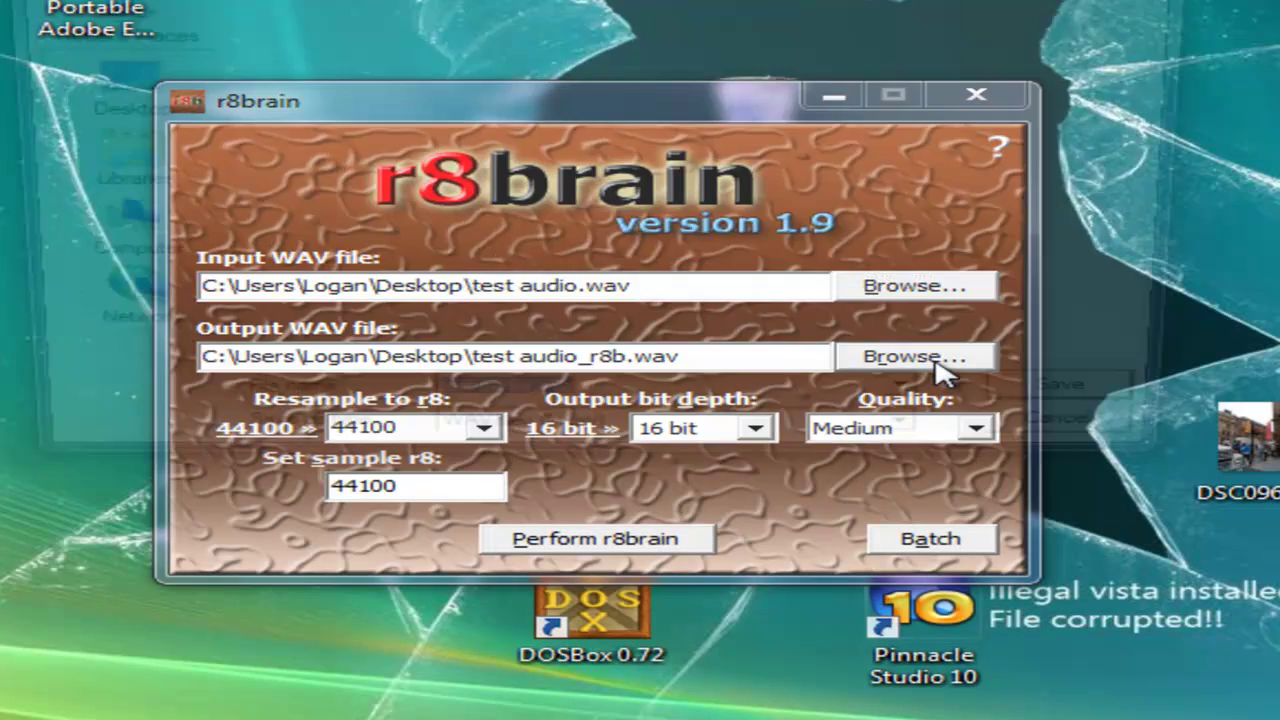
pyautogui.click(1060, 428)
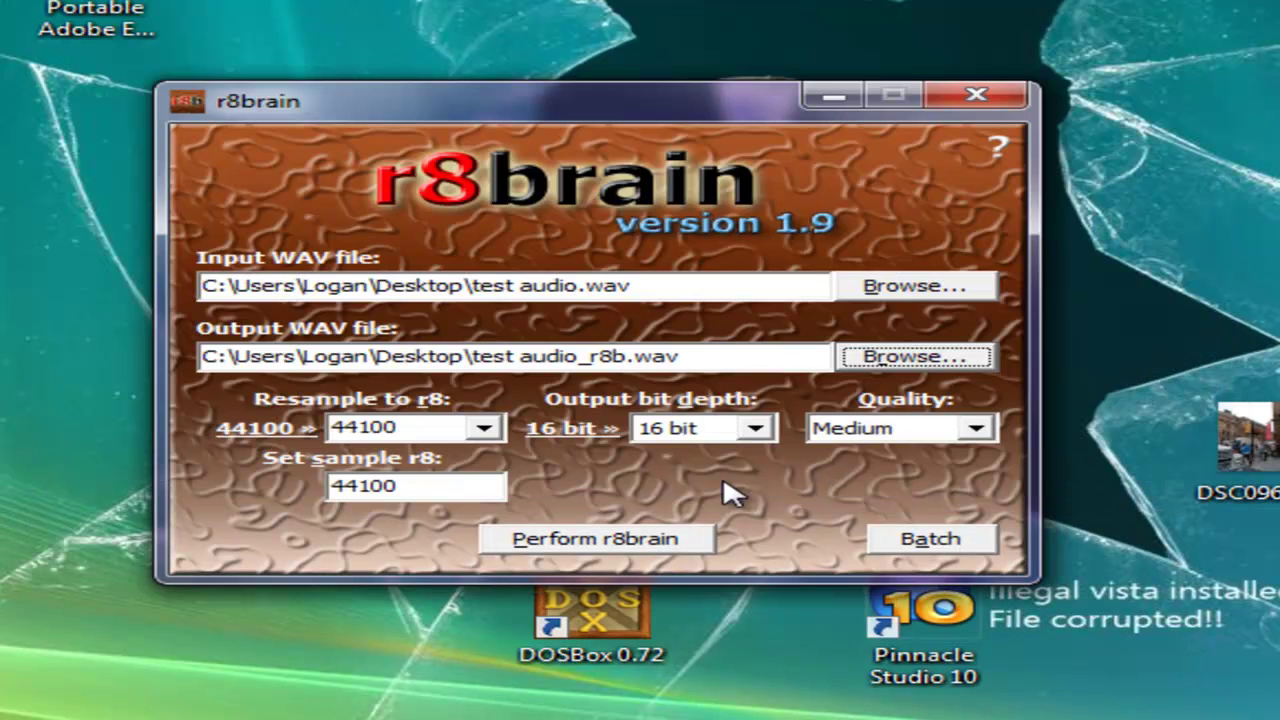
pyautogui.click(943, 430)
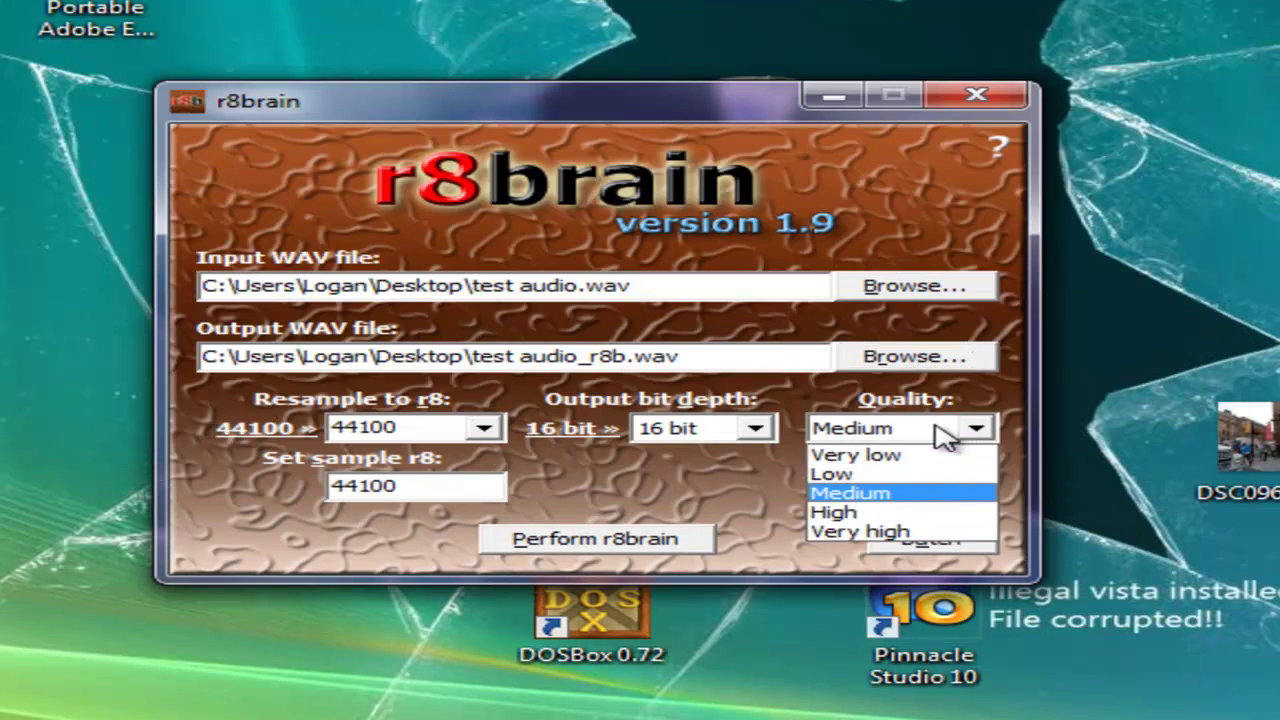
pyautogui.click(917, 514)
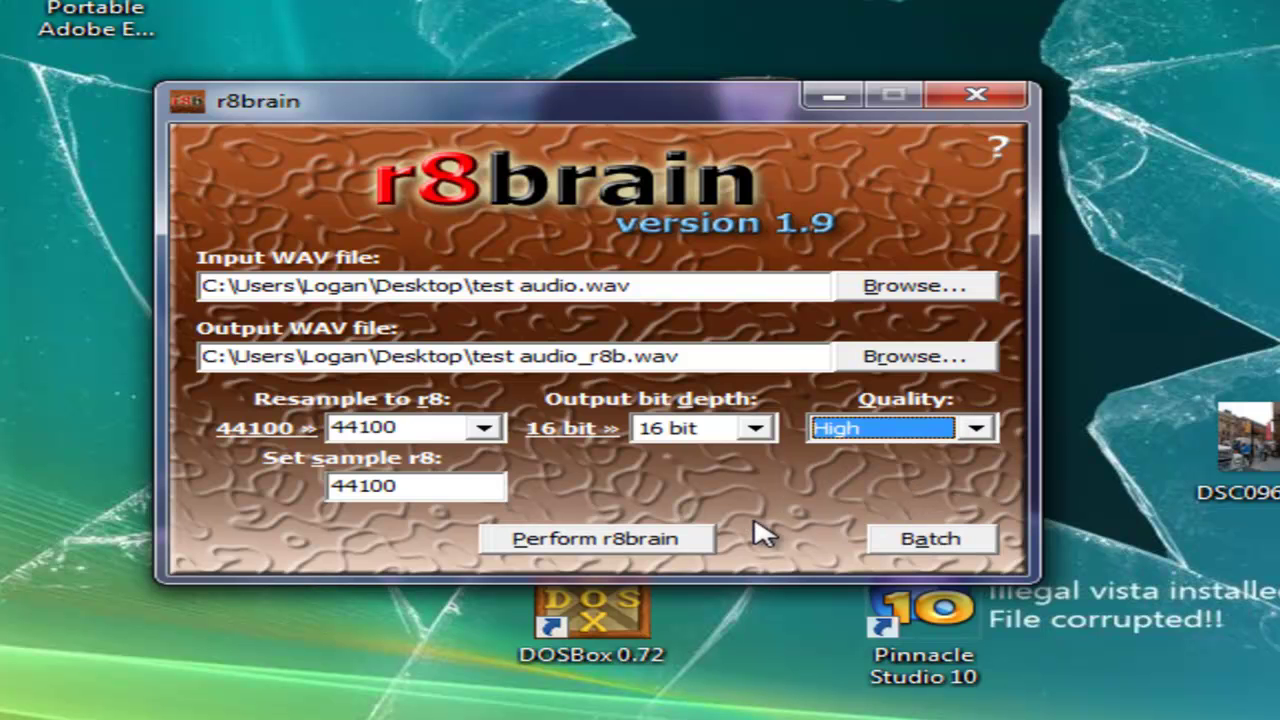
pyautogui.click(608, 548)
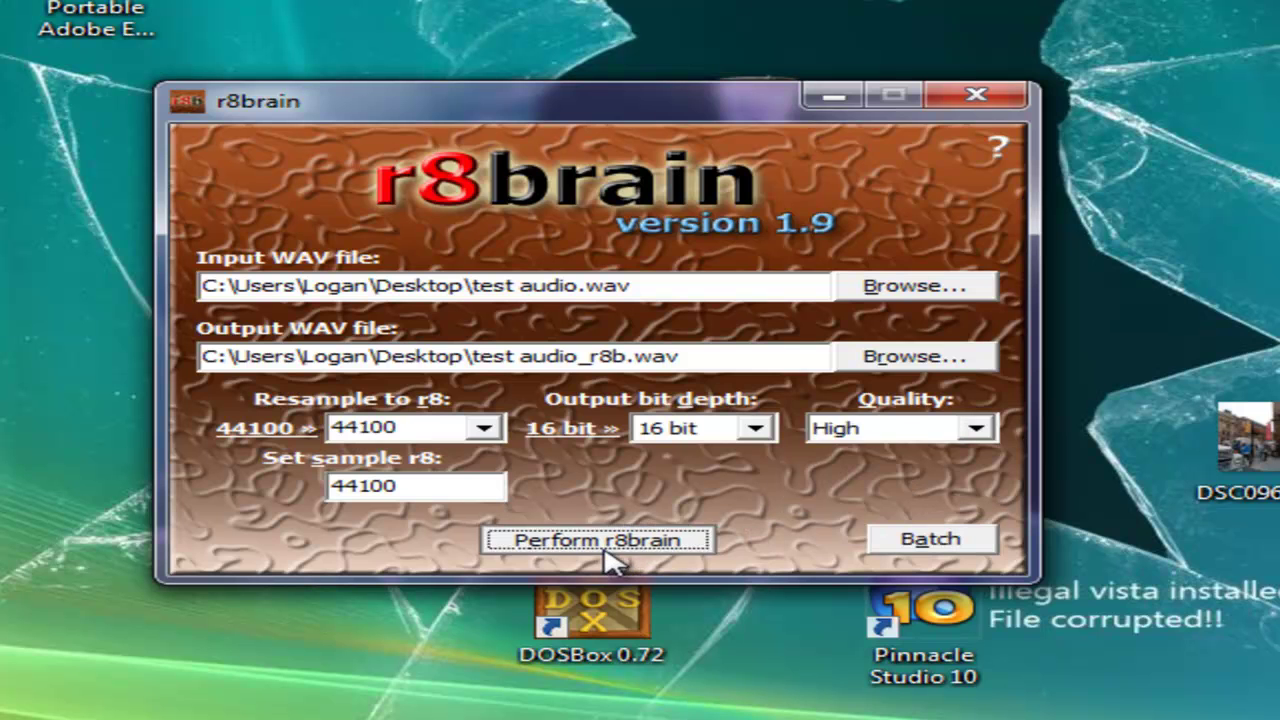
pyautogui.click(818, 436)
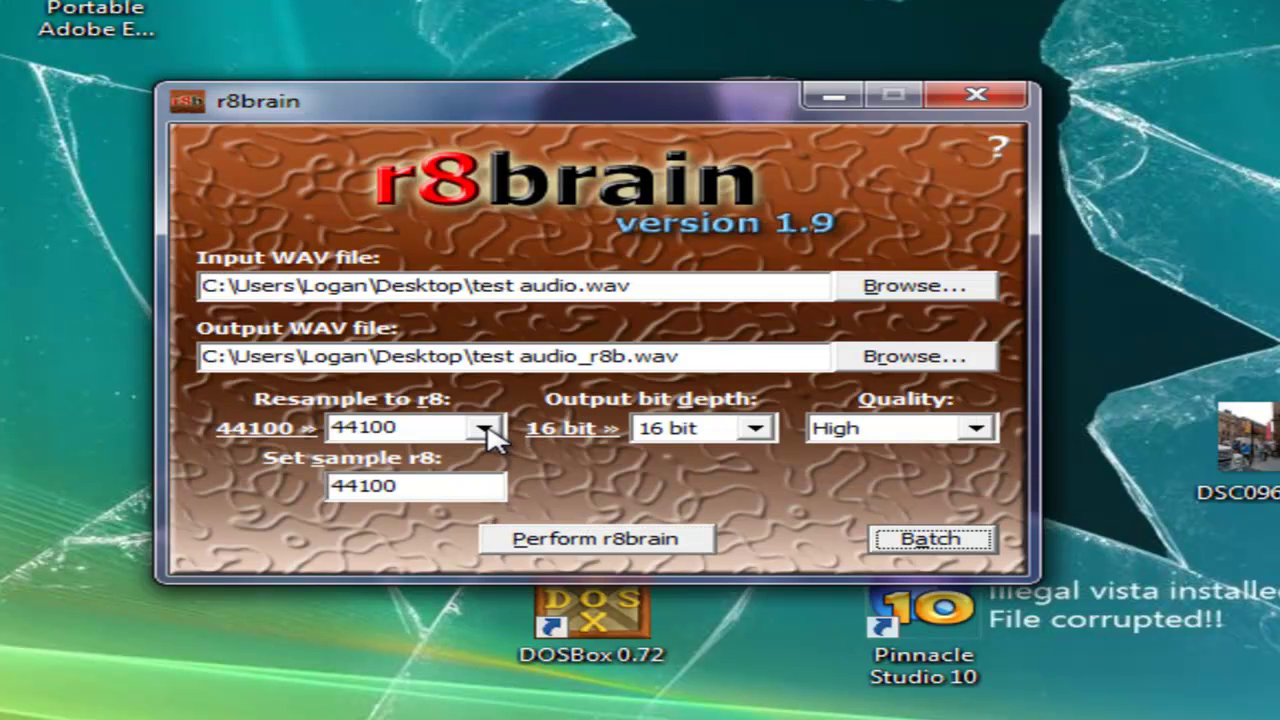
# Resample to 48000 Hz, close r8brain, and play the resulting test audio_r8b.wav.
pyautogui.click(484, 428)
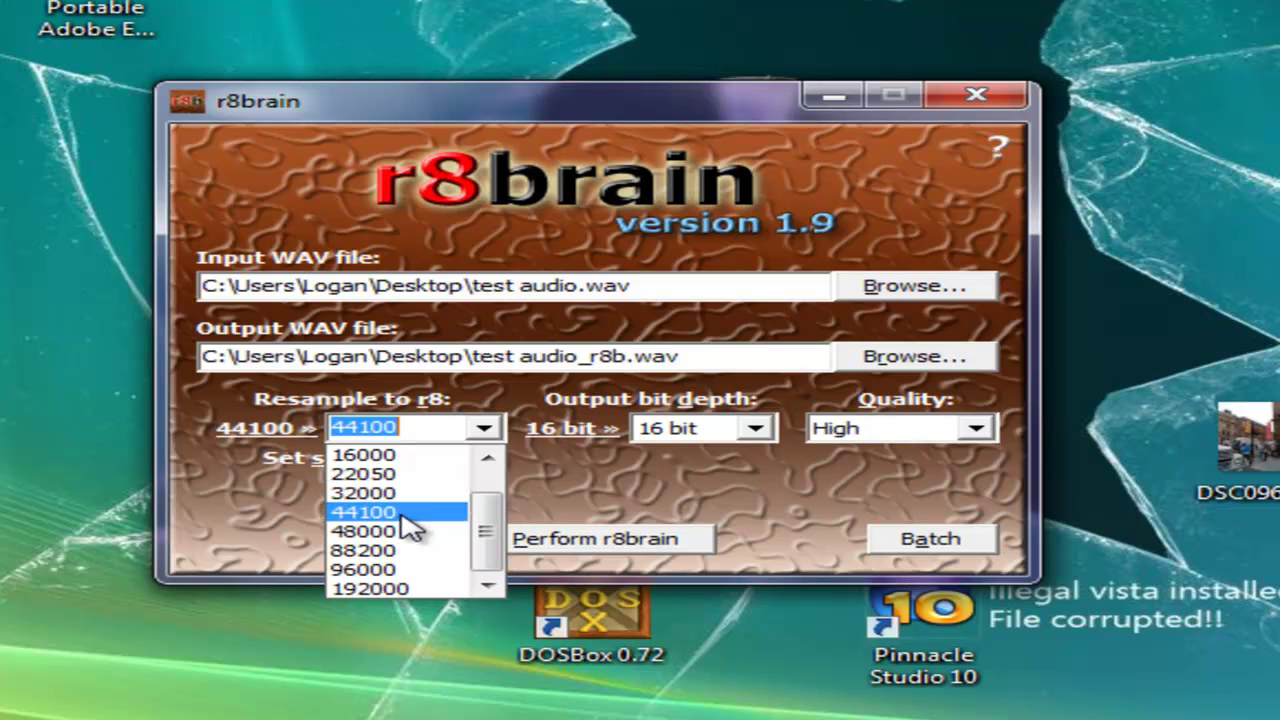
pyautogui.click(400, 531)
pyautogui.click(545, 540)
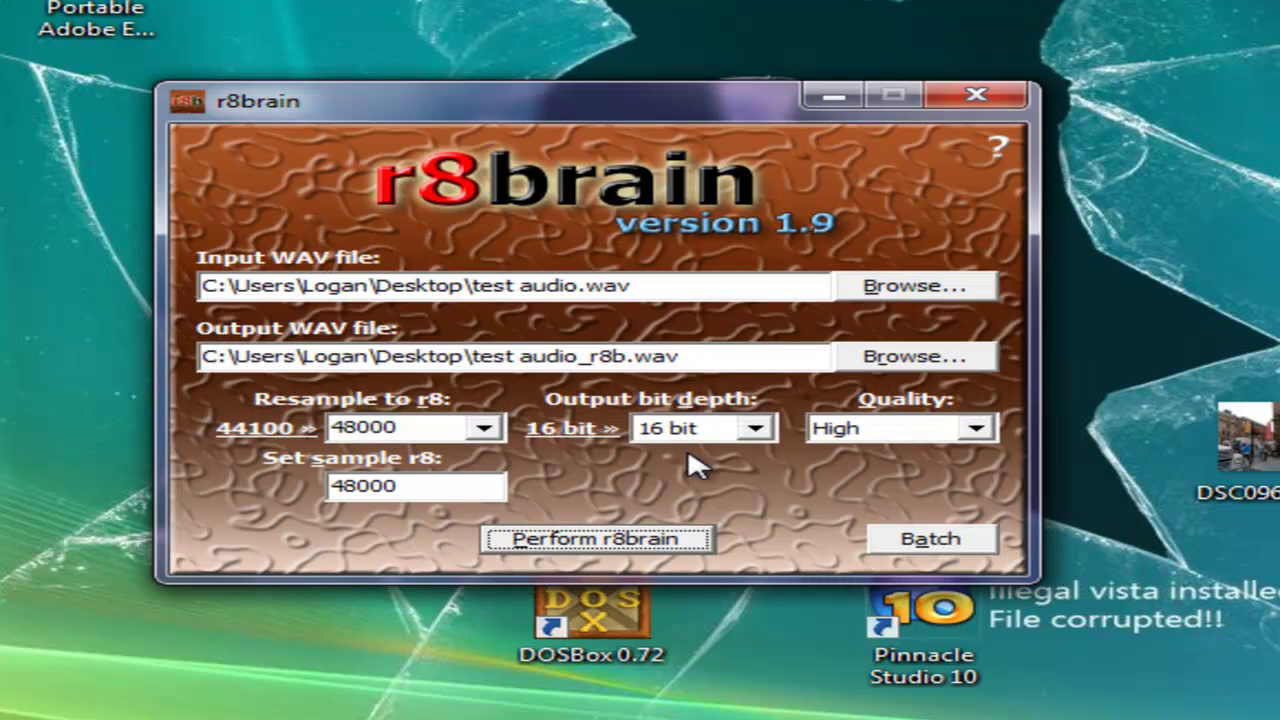
pyautogui.click(976, 95)
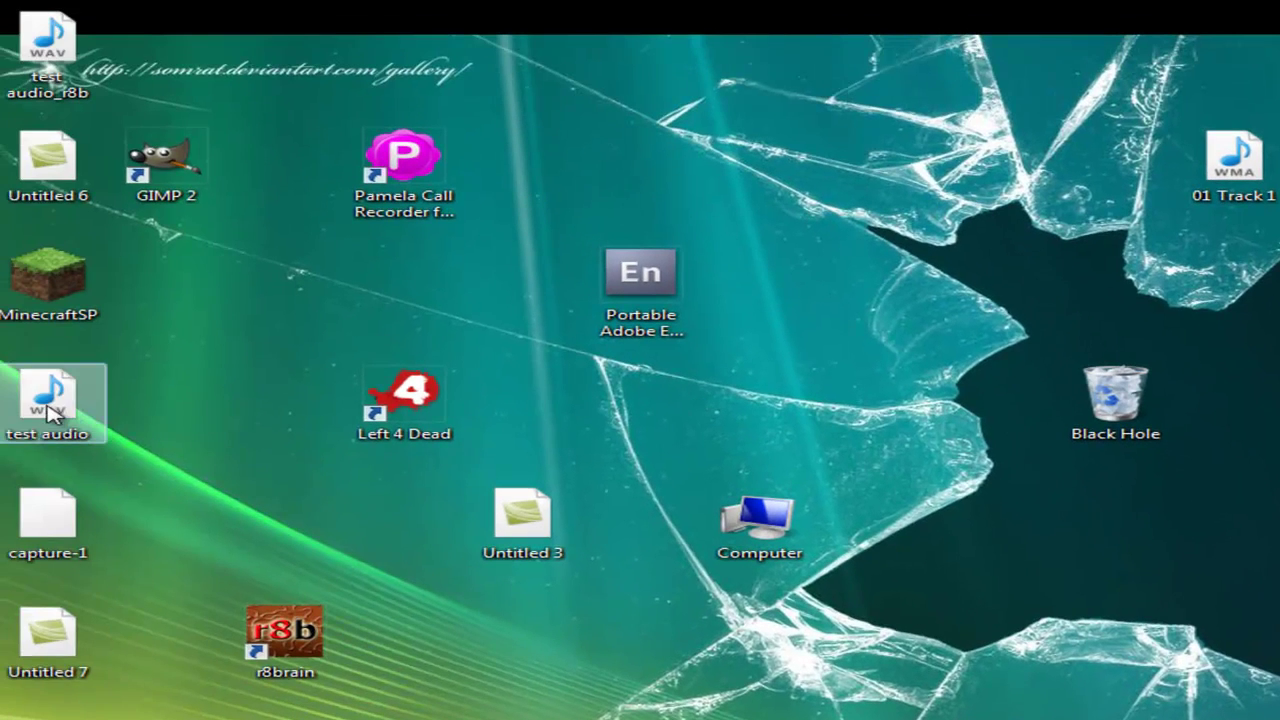
pyautogui.doubleClick(47, 45)
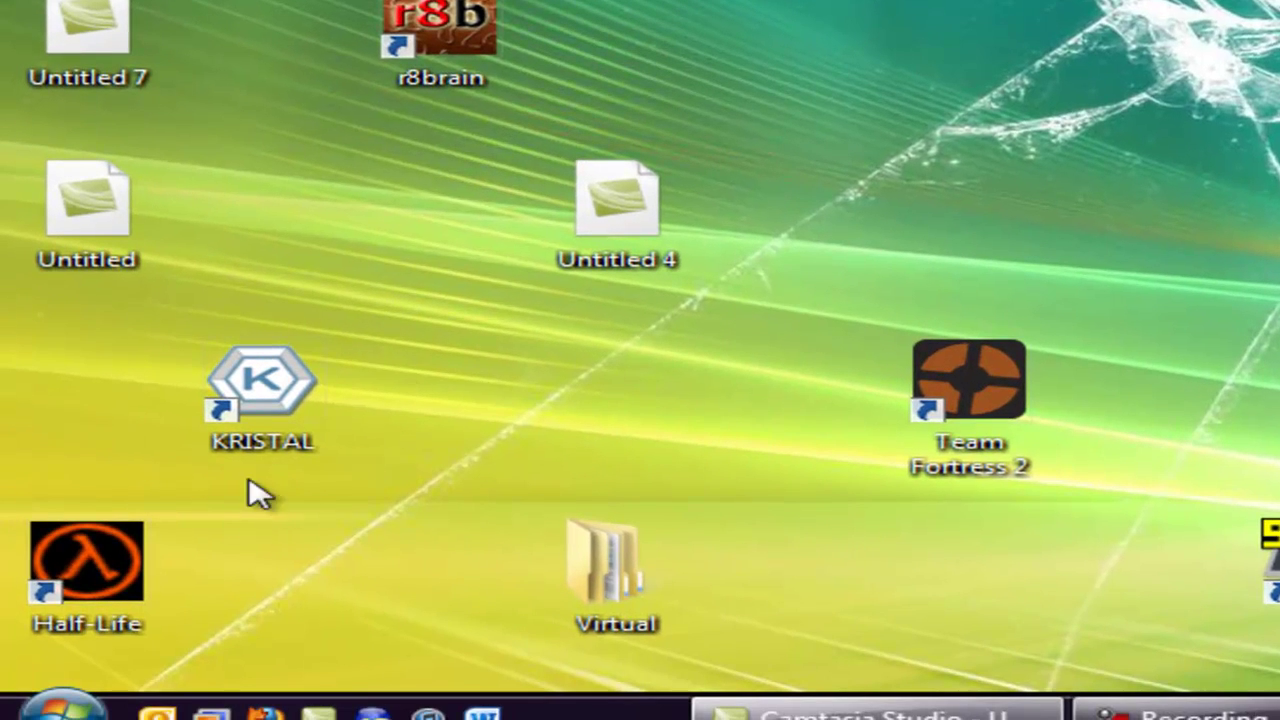
# Launch KRISTAL Audio Engine from its desktop shortcut.
pyautogui.doubleClick(258, 392)
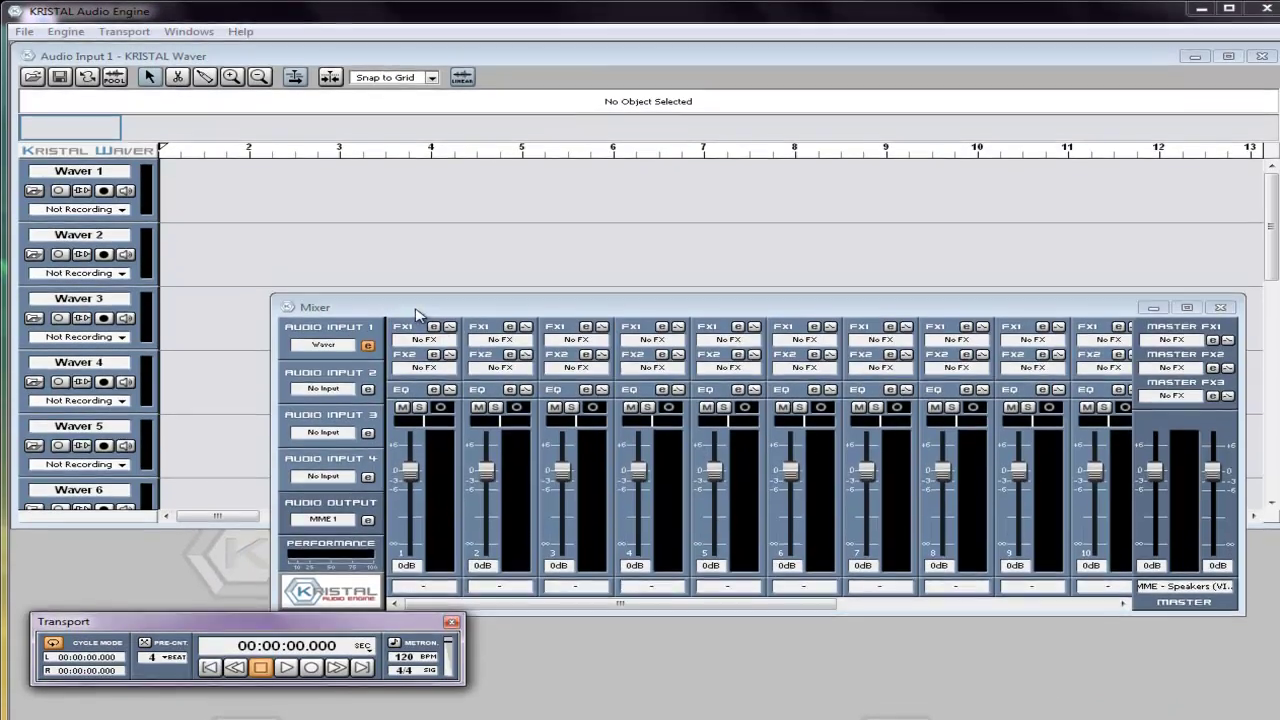
# Move the Mixer and Transport panels below the tracks and maximize the Waver window.
pyautogui.moveTo(418, 314); pyautogui.dragTo(423, 534)
pyautogui.moveTo(270, 643); pyautogui.dragTo(243, 667)
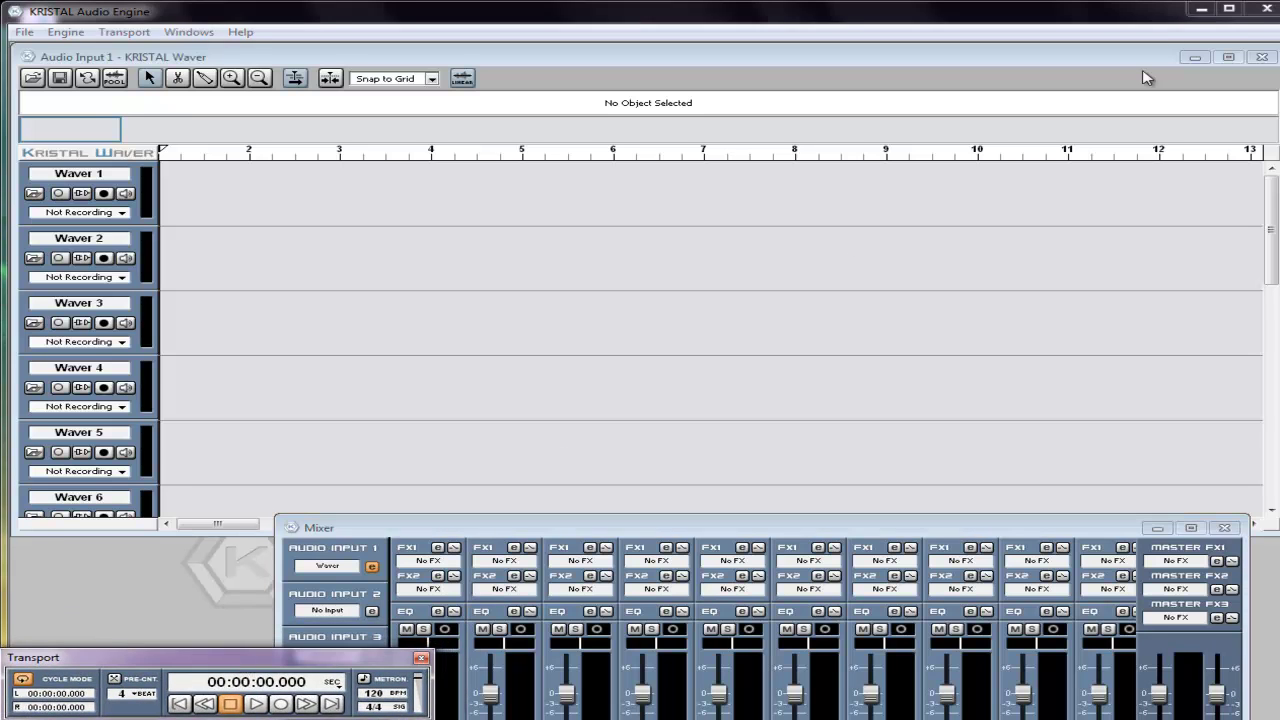
pyautogui.click(1228, 10)
pyautogui.moveTo(418, 529); pyautogui.dragTo(460, 517)
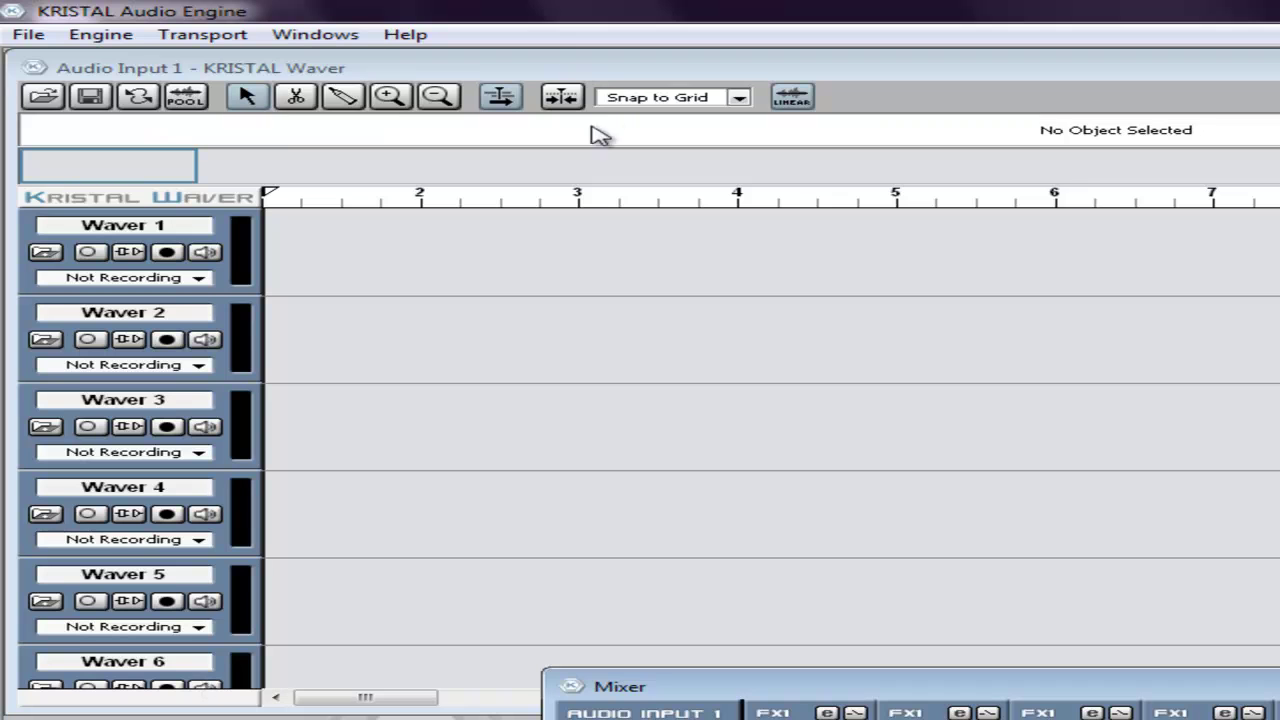
# Import test audio_r8b onto the Waver 1 track.
pyautogui.click(45, 253)
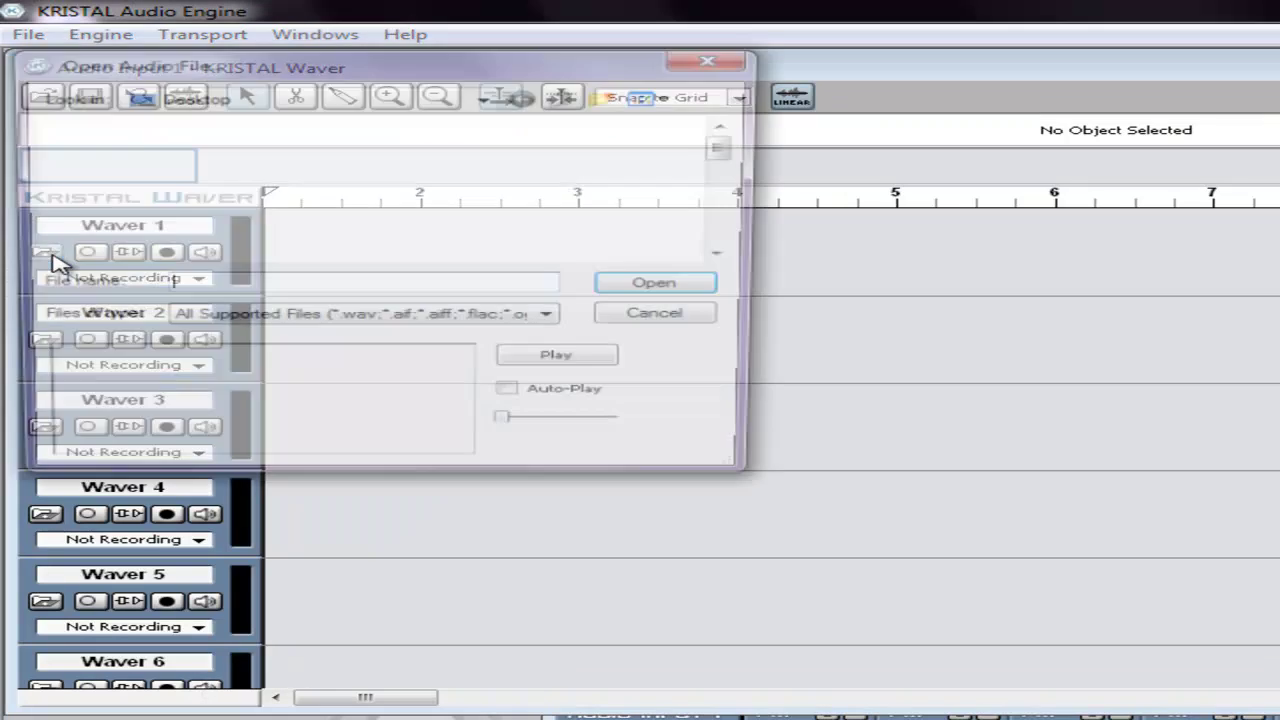
pyautogui.moveTo(731, 150); pyautogui.dragTo(731, 231)
pyautogui.click(190, 247)
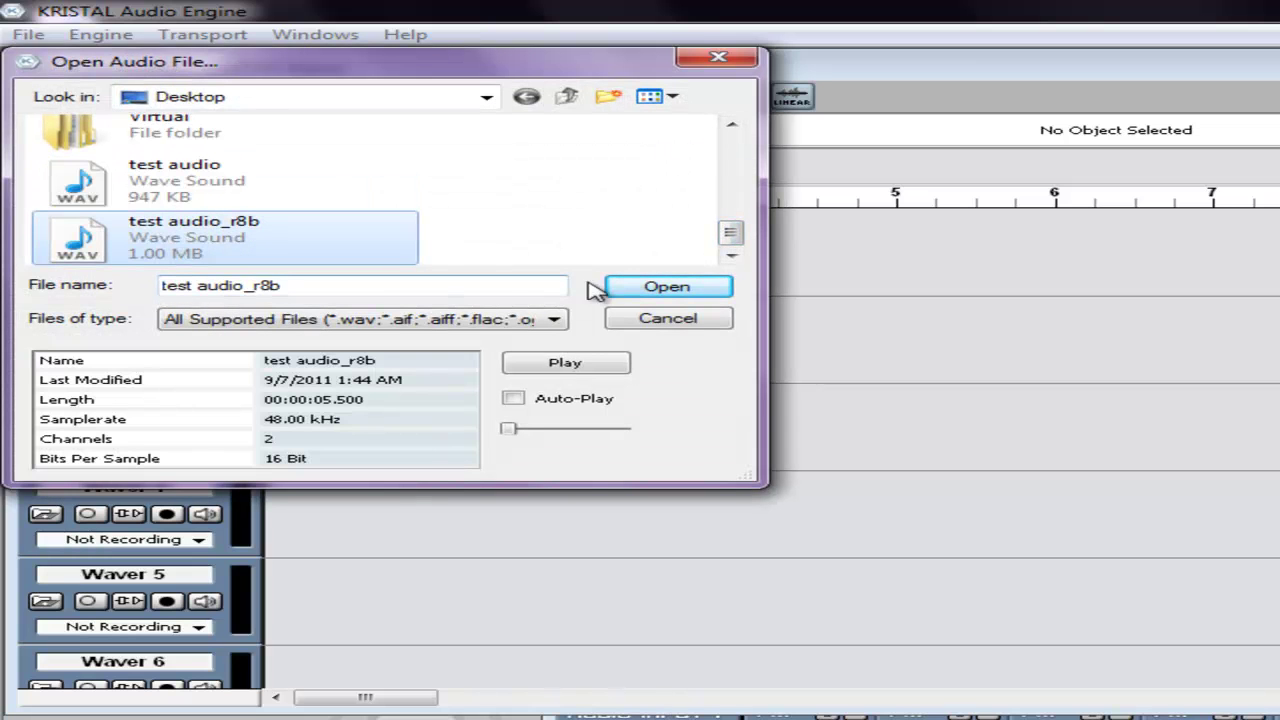
pyautogui.click(665, 287)
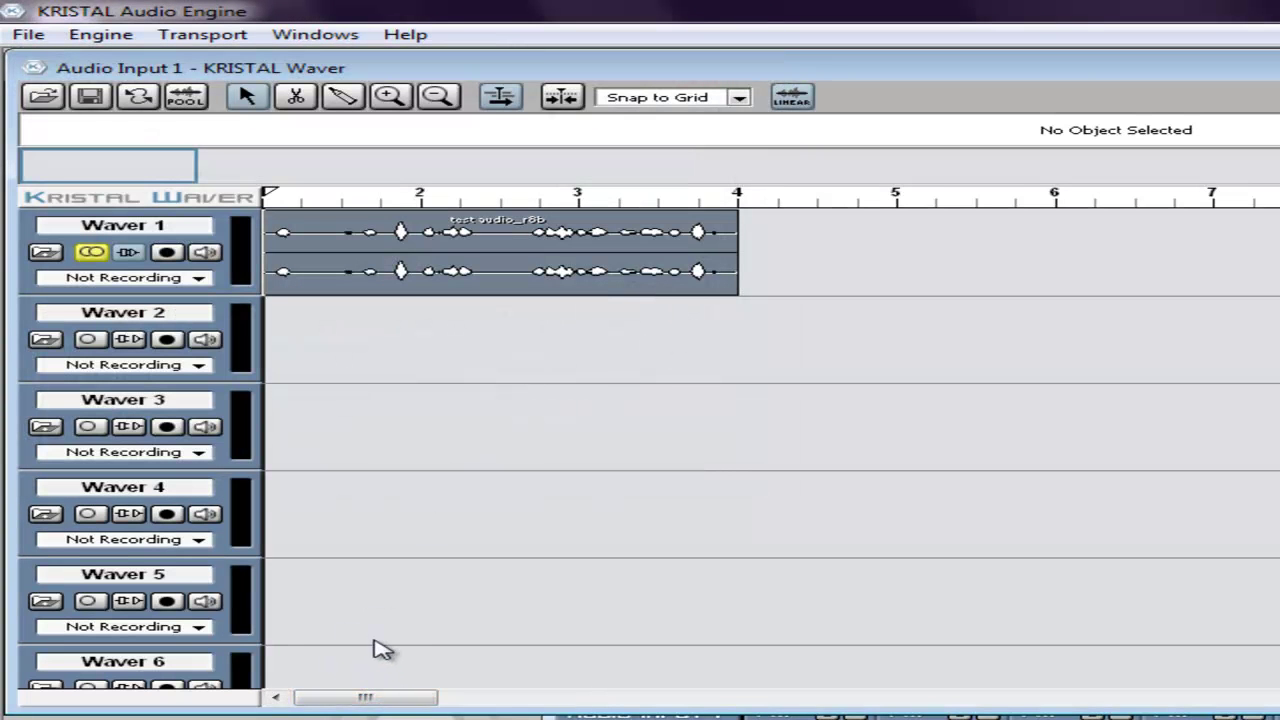
# Zoom the timeline in on the clip and move the Transport panel up over the tracks.
pyautogui.click(391, 100)
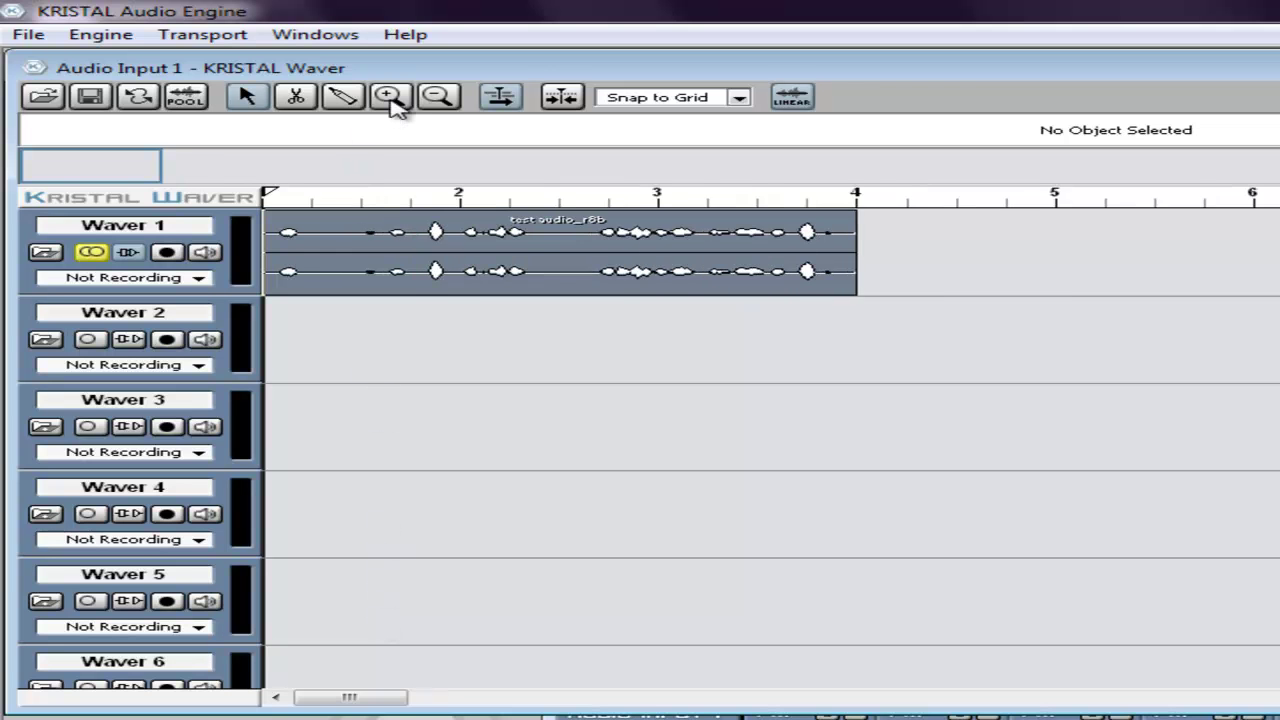
pyautogui.click(391, 100)
pyautogui.moveTo(121, 172)
pyautogui.mouseDown()
pyautogui.moveTo(45, 175)
pyautogui.moveTo(100, 172)
pyautogui.mouseUp()
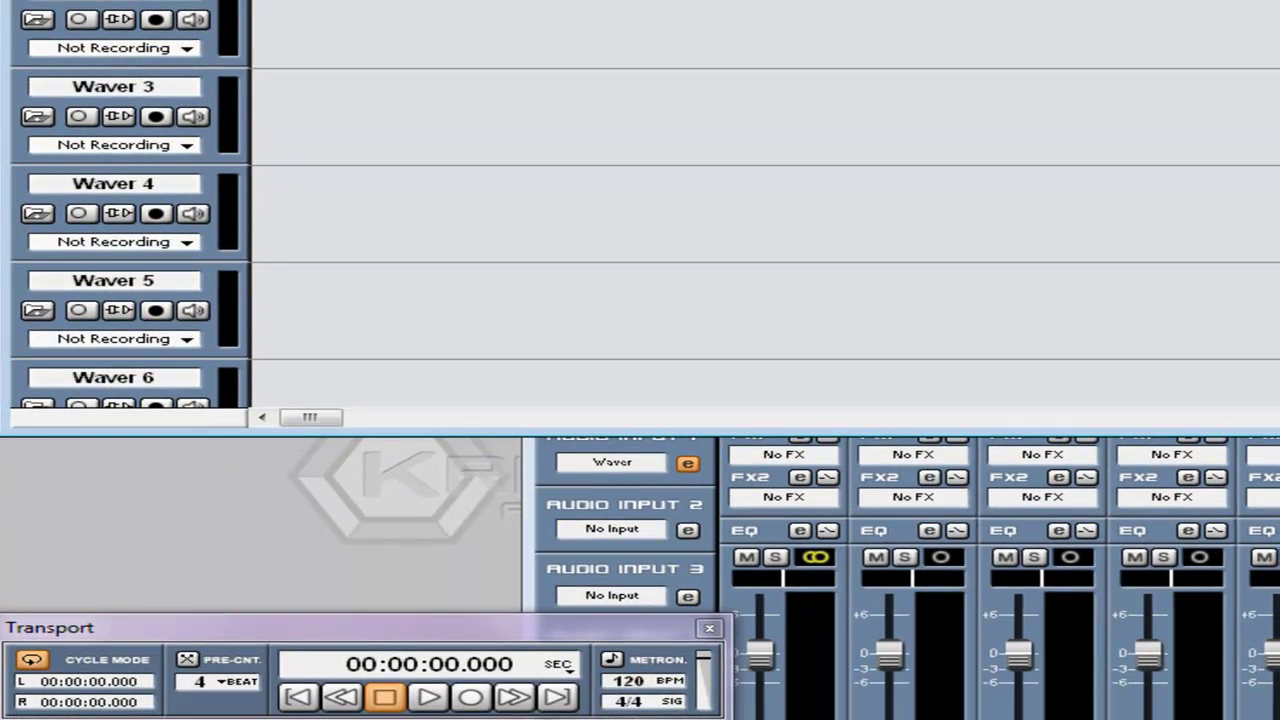
pyautogui.moveTo(418, 635); pyautogui.dragTo(606, 83)
# Play the clip briefly, then switch Waver 1 to mono.
pyautogui.click(623, 152)
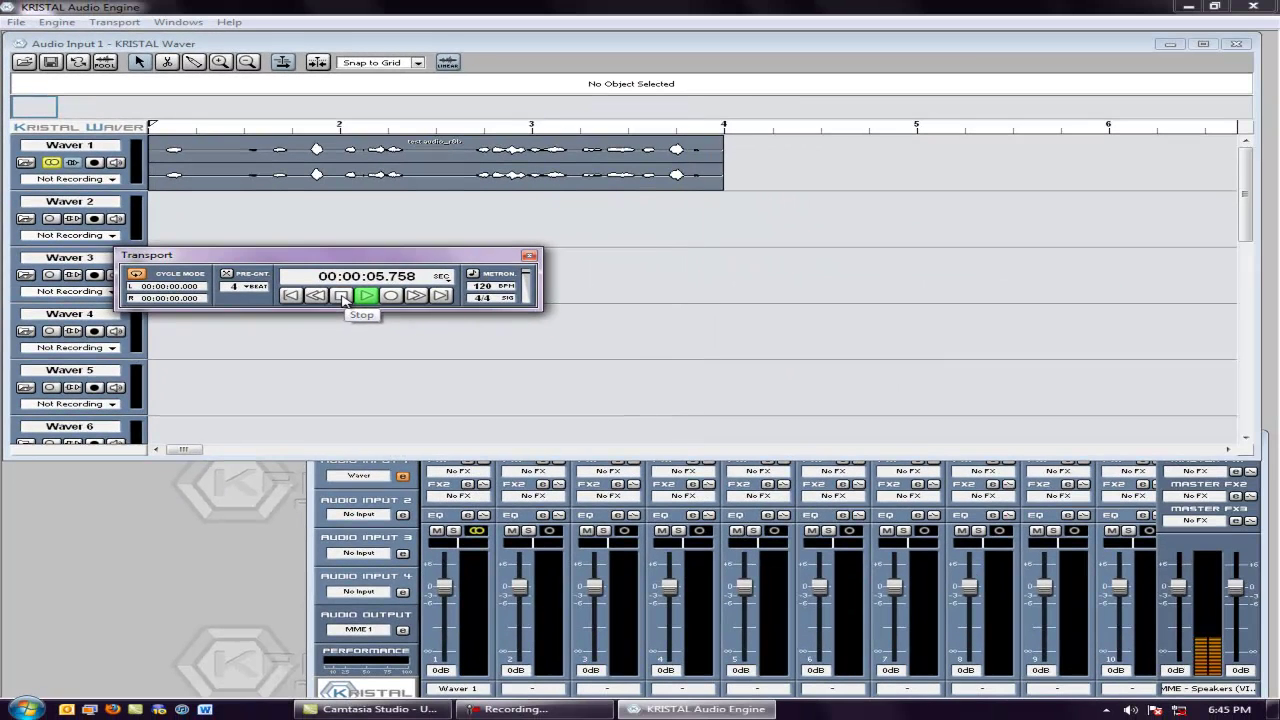
pyautogui.click(590, 431)
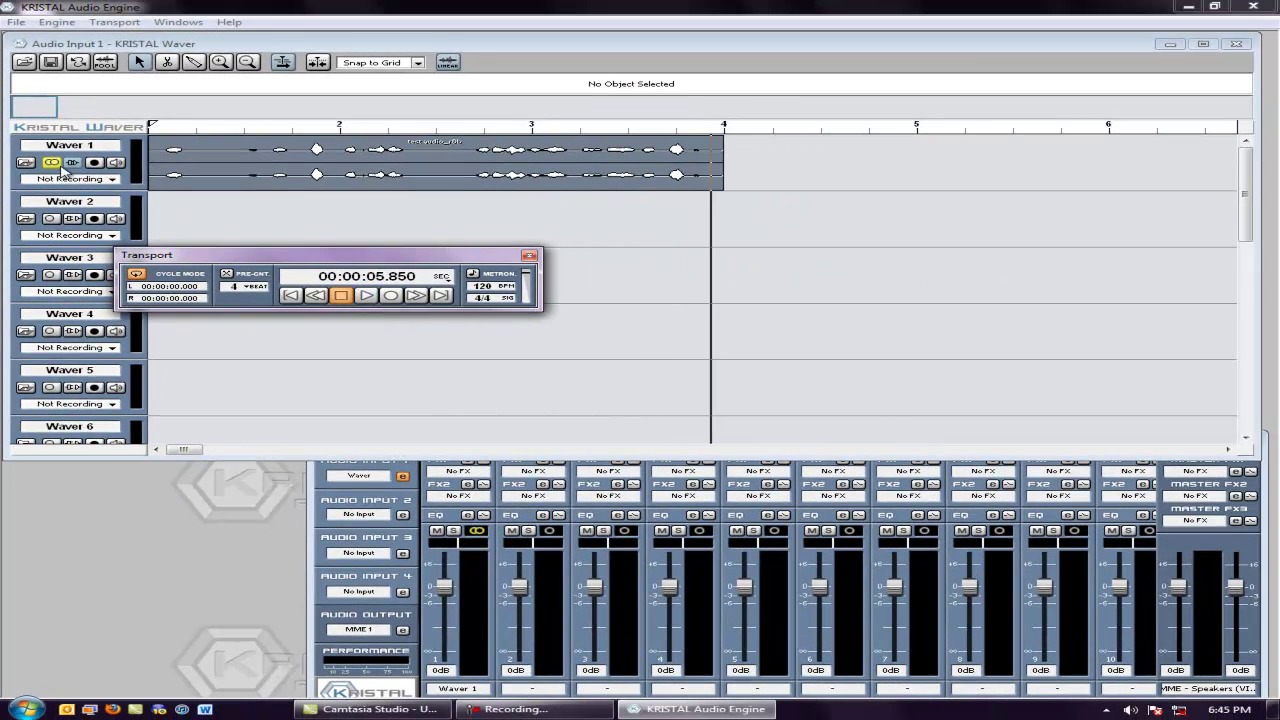
pyautogui.click(58, 166)
pyautogui.click(696, 404)
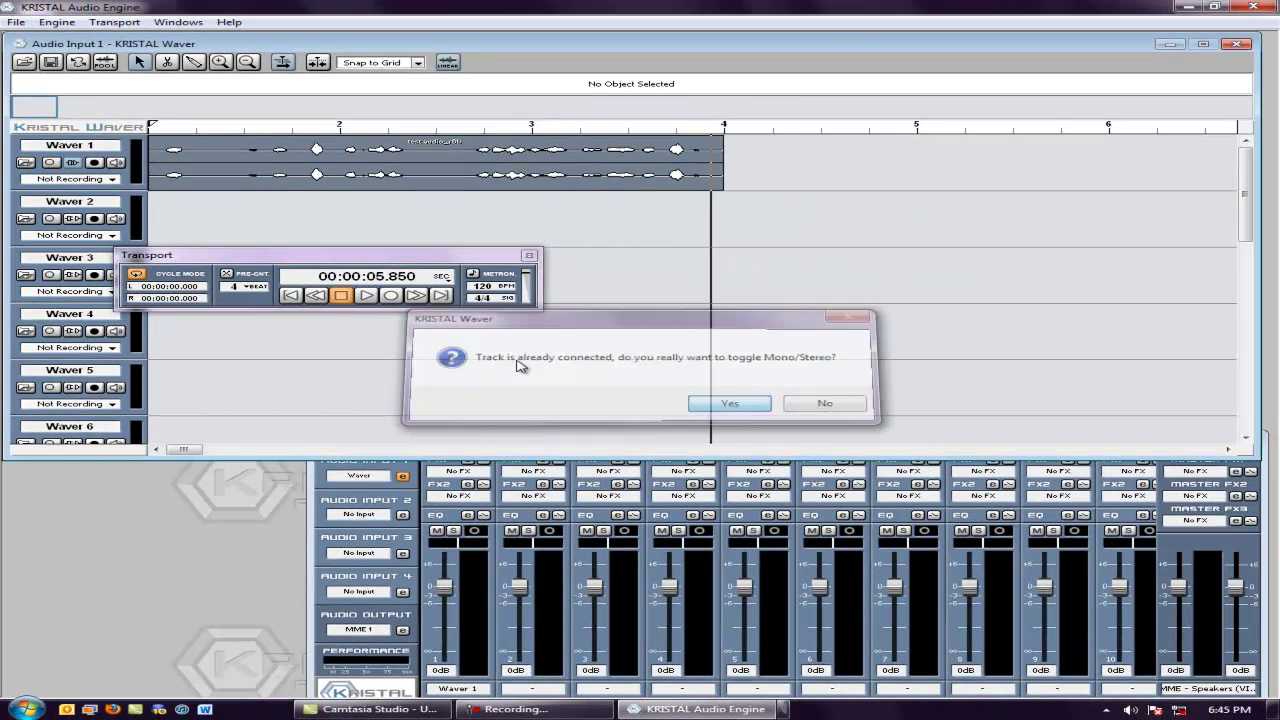
# Replay the clip from near its start, stop at 0.717 s, and select the test audio_r8b clip.
pyautogui.click(365, 296)
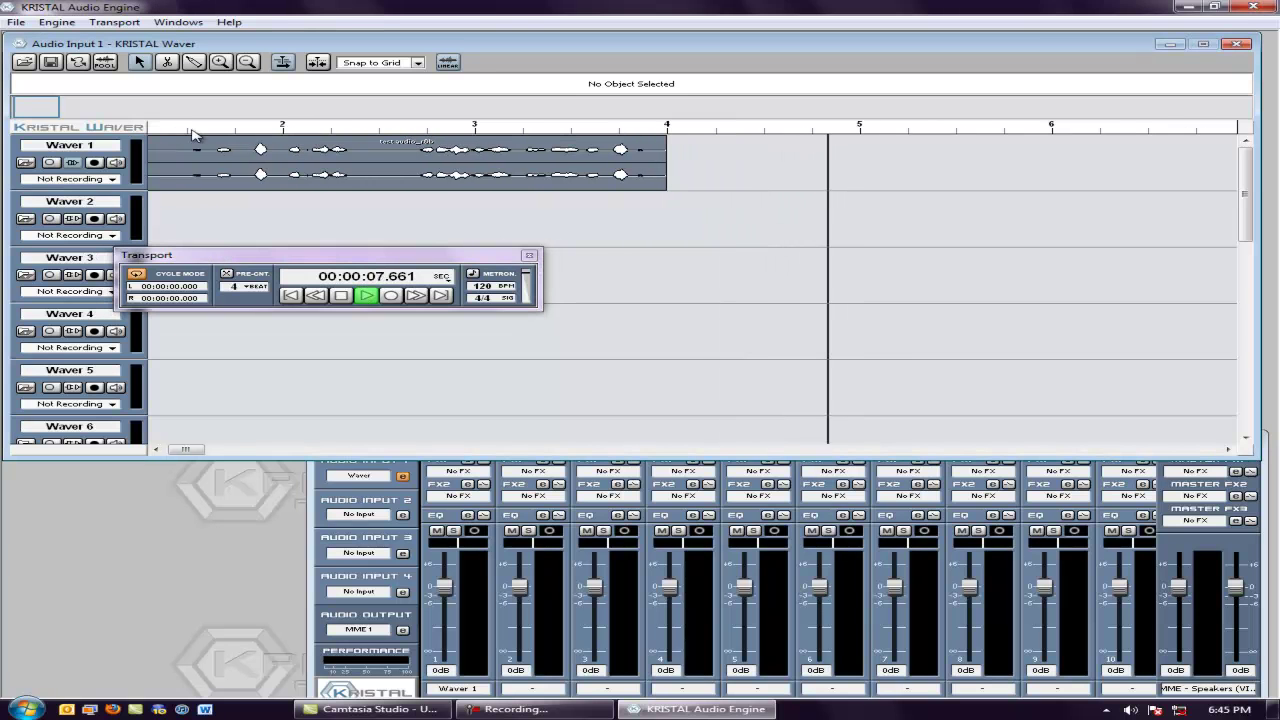
pyautogui.click(316, 296)
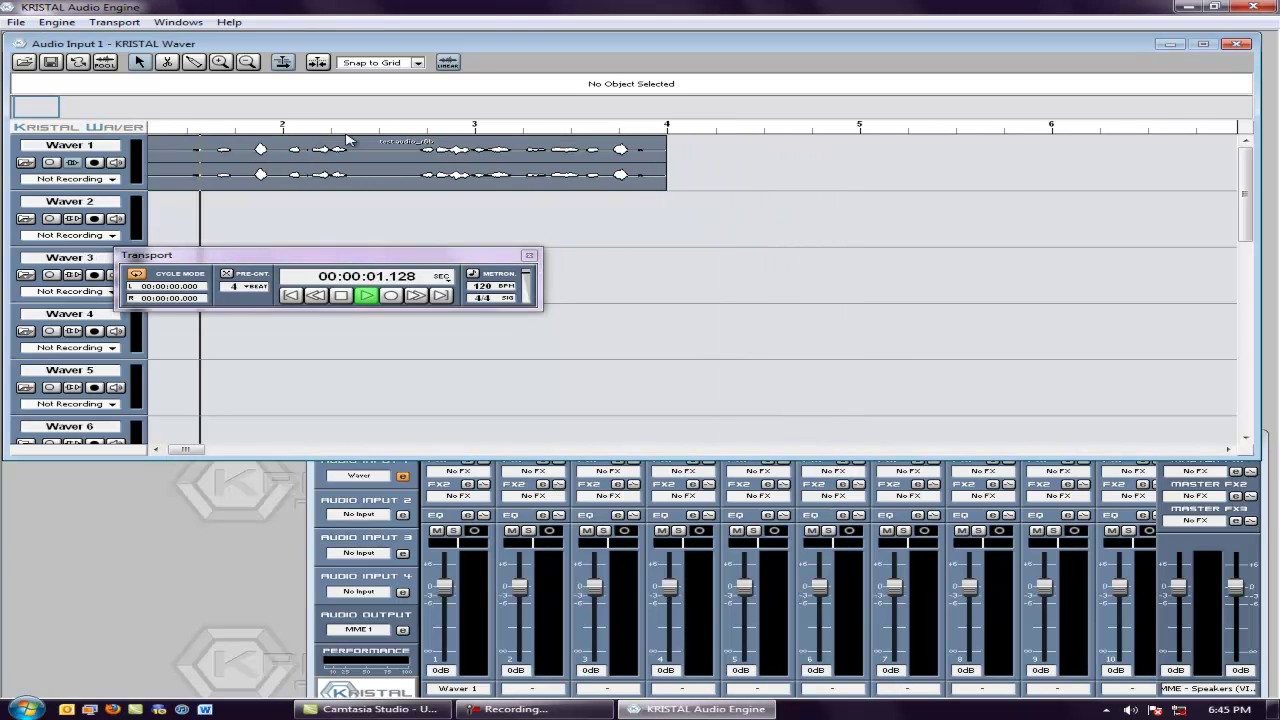
pyautogui.click(341, 297)
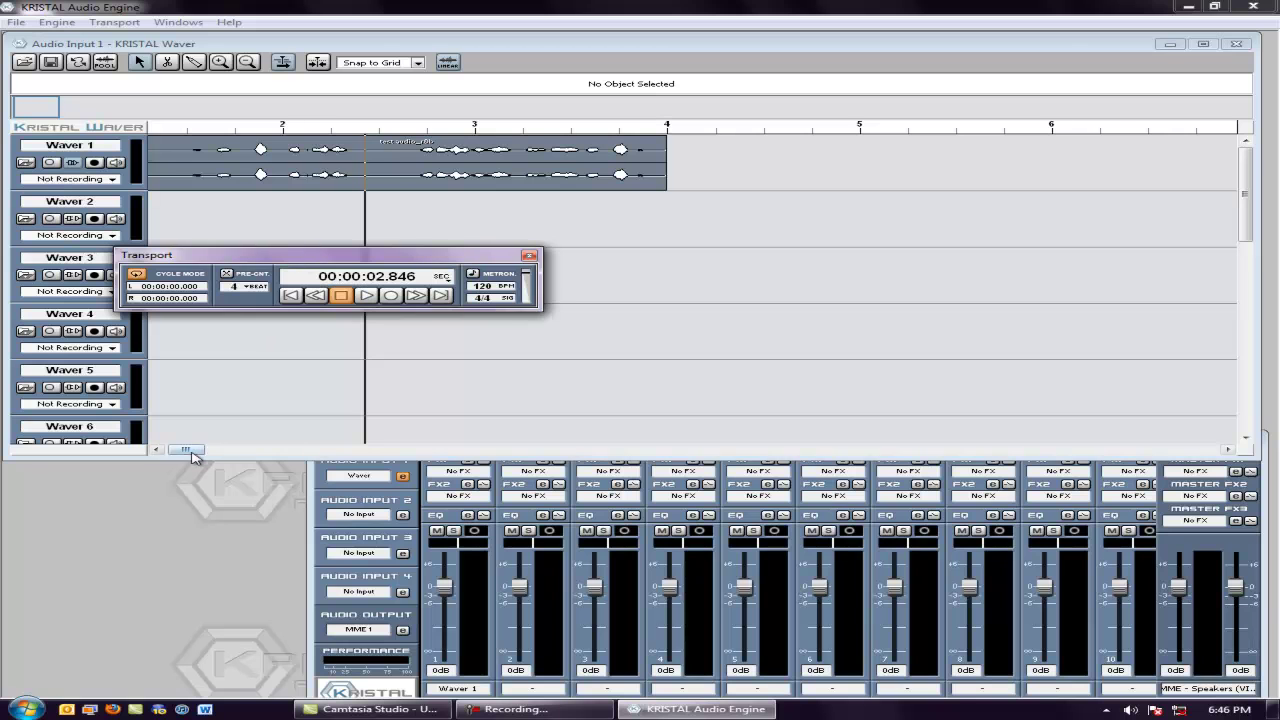
pyautogui.moveTo(193, 456); pyautogui.dragTo(178, 452)
pyautogui.click(188, 130)
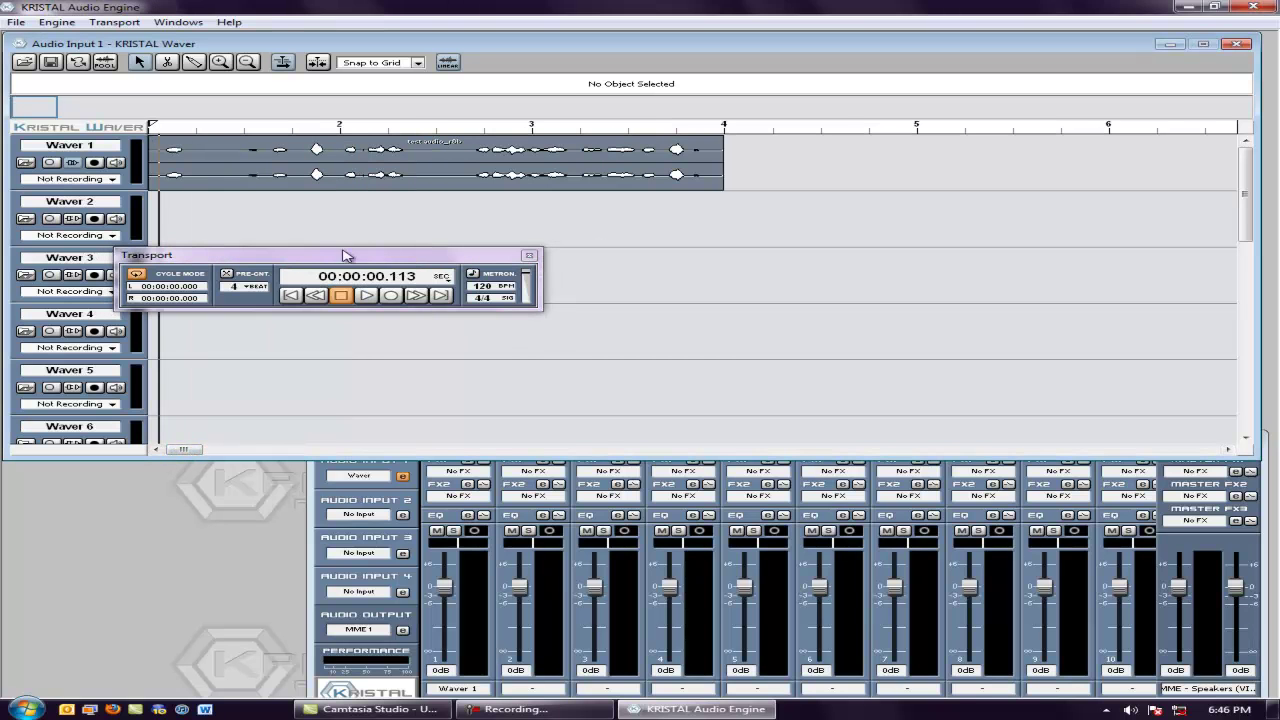
pyautogui.click(366, 295)
pyautogui.click(341, 295)
pyautogui.click(293, 182)
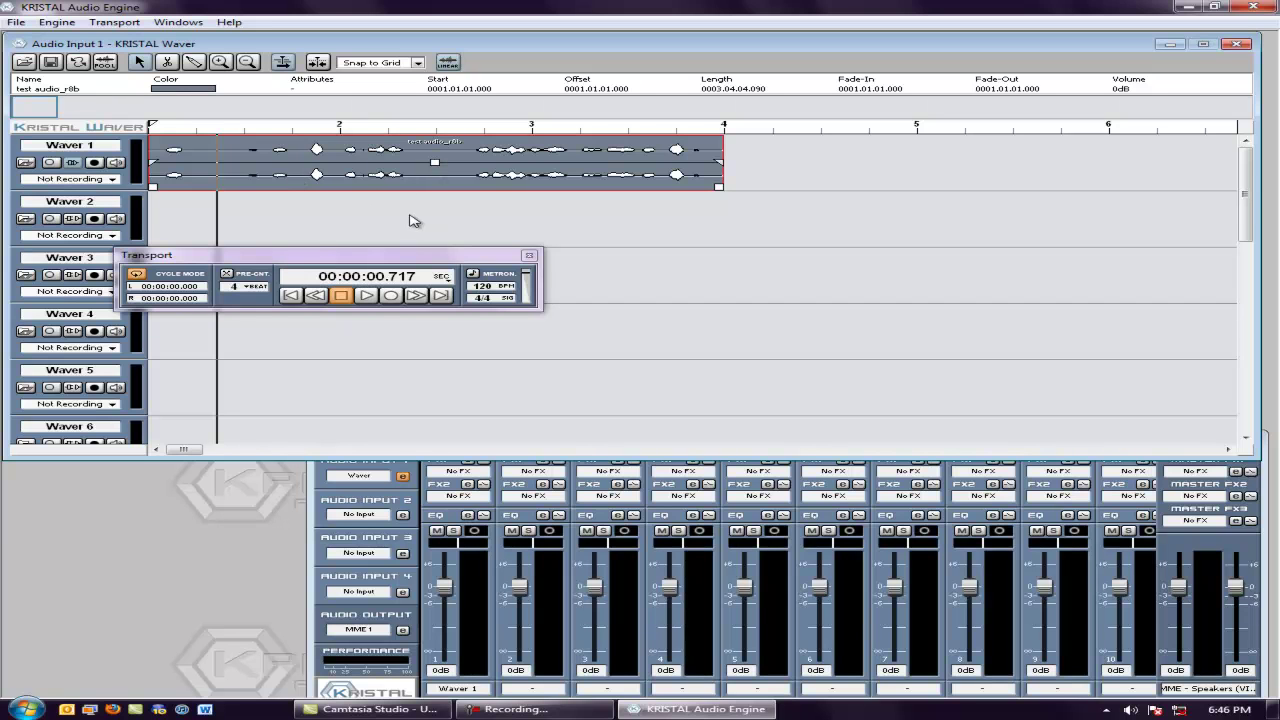
# Move the Transport panel to the lower left and the Mixer up over the tracks.
pyautogui.moveTo(476, 259); pyautogui.dragTo(384, 391)
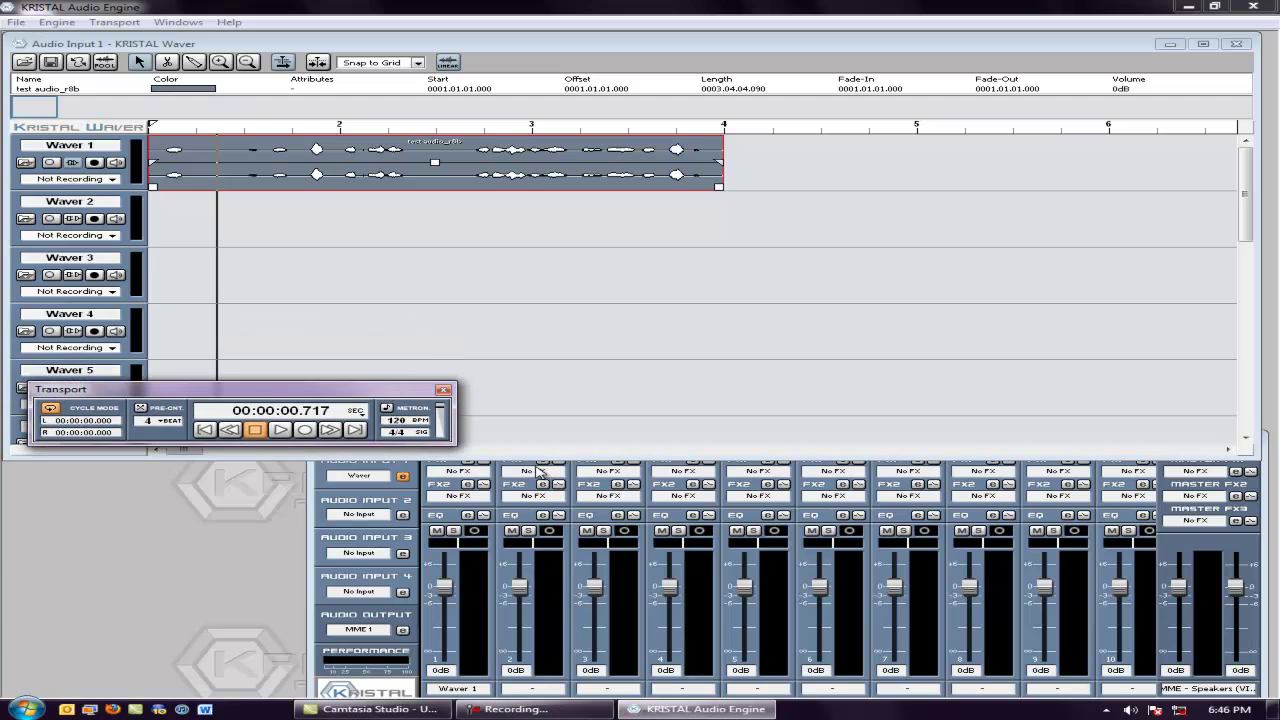
pyautogui.click(330, 578)
pyautogui.moveTo(503, 445); pyautogui.dragTo(587, 216)
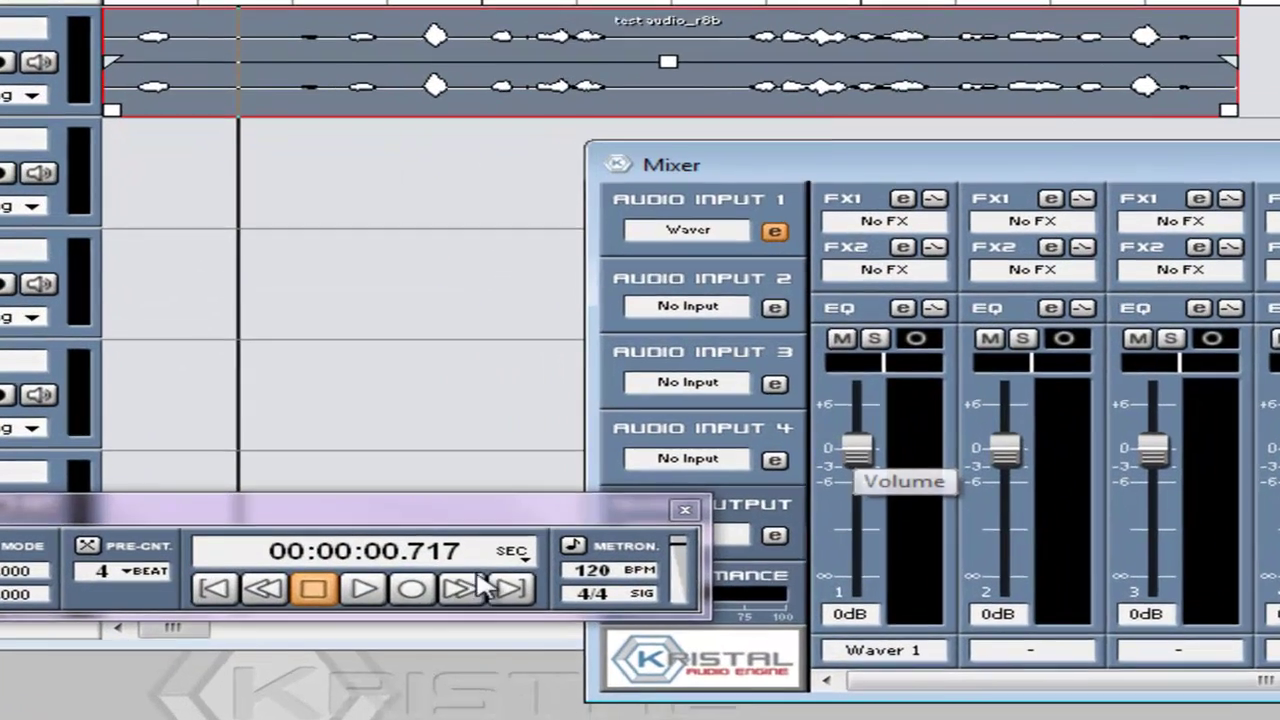
# Play and stop the project, rewind to the start, and bring the Mixer back.
pyautogui.click(281, 430)
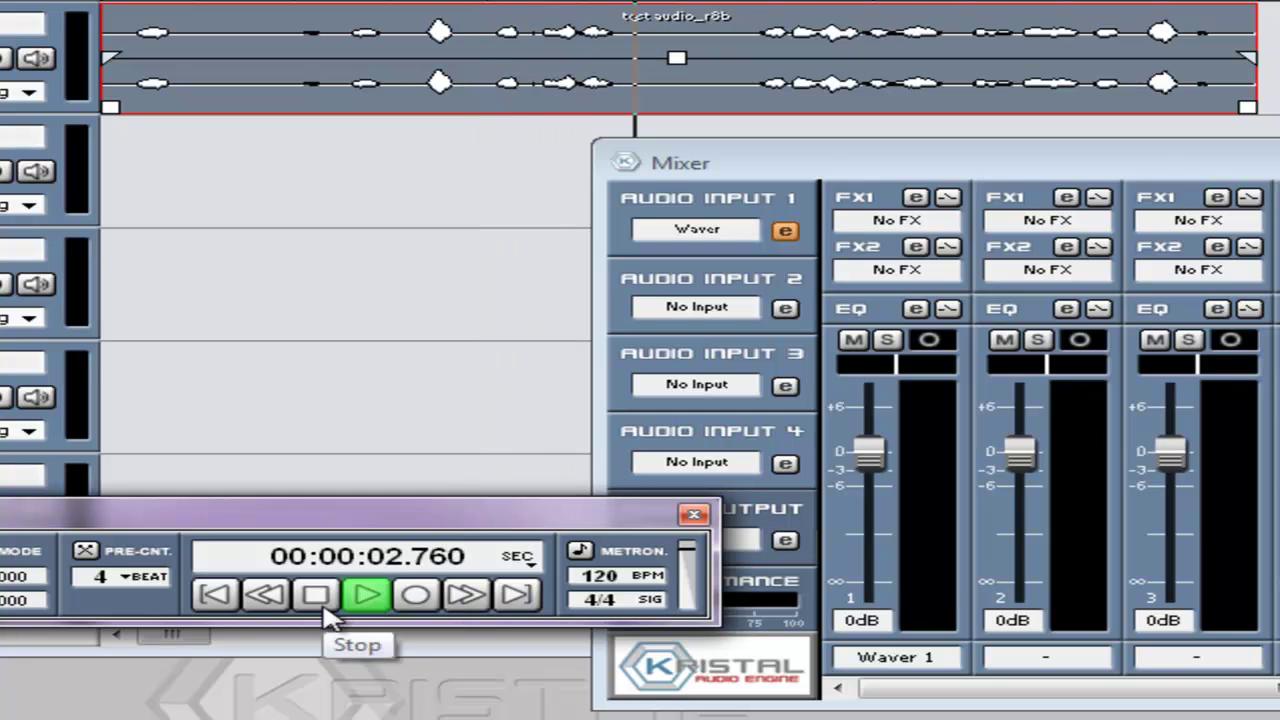
pyautogui.click(368, 597)
pyautogui.click(108, 5)
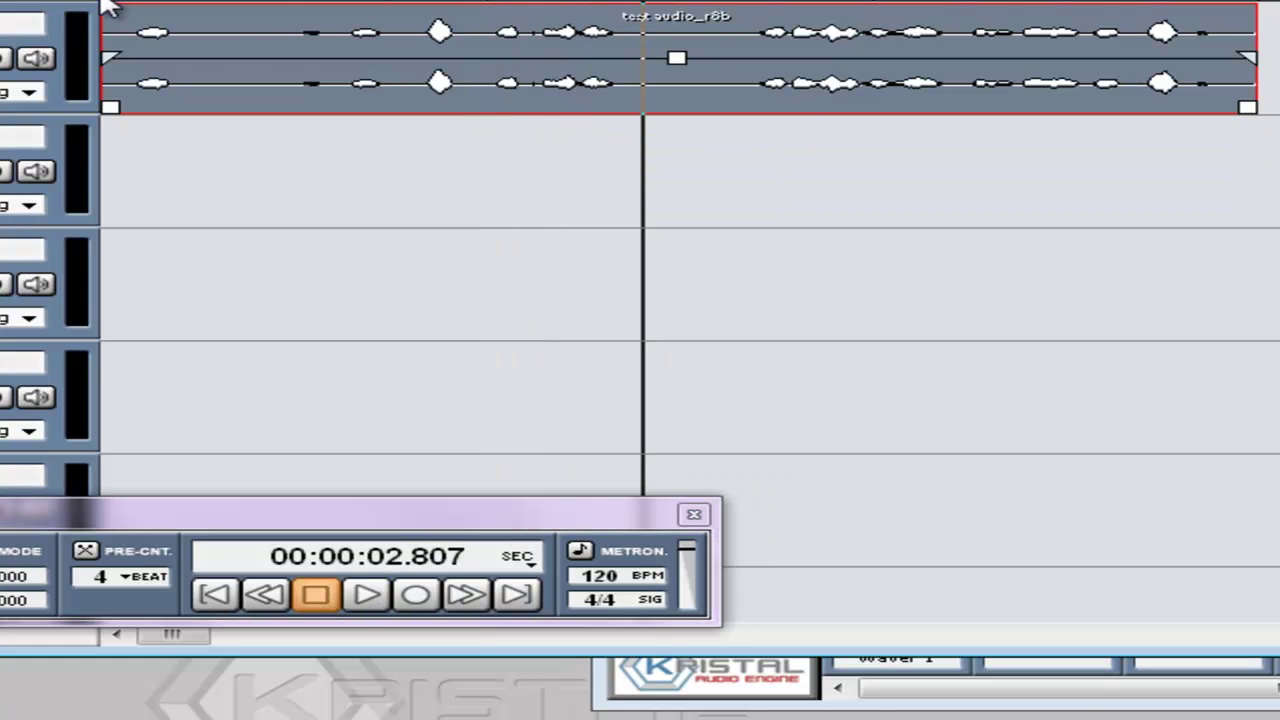
pyautogui.click(110, 6)
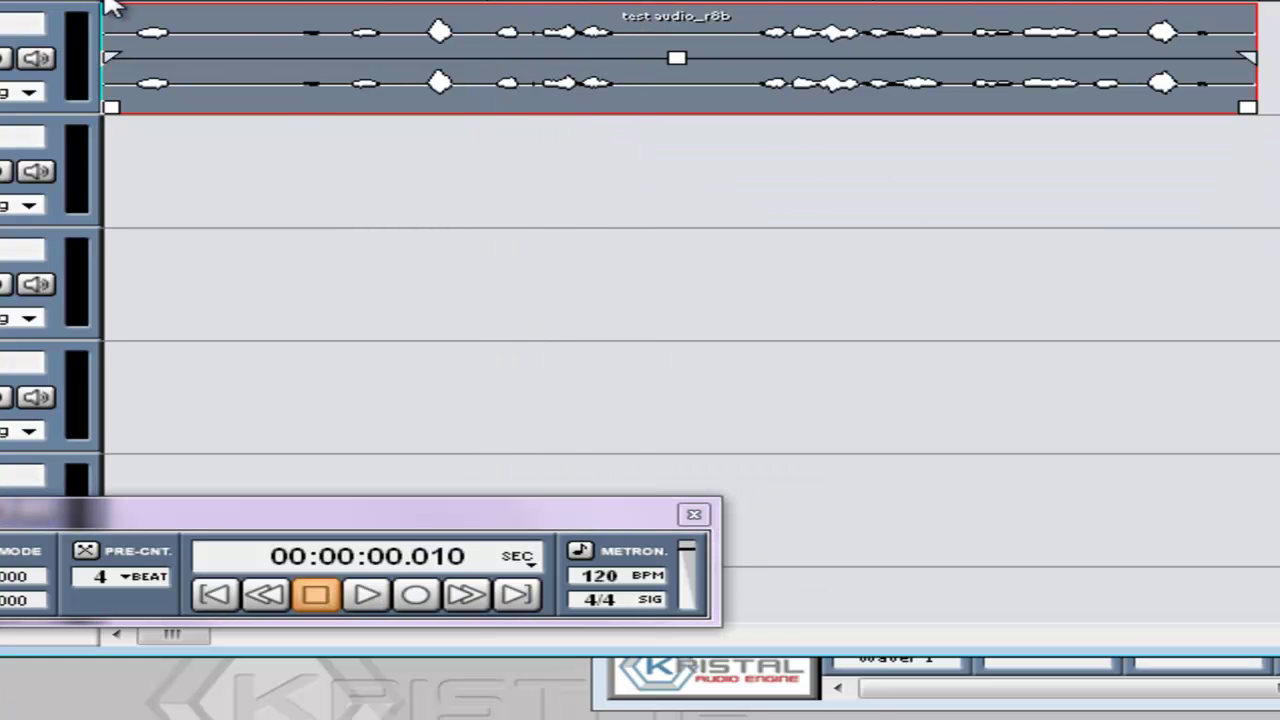
pyautogui.click(858, 695)
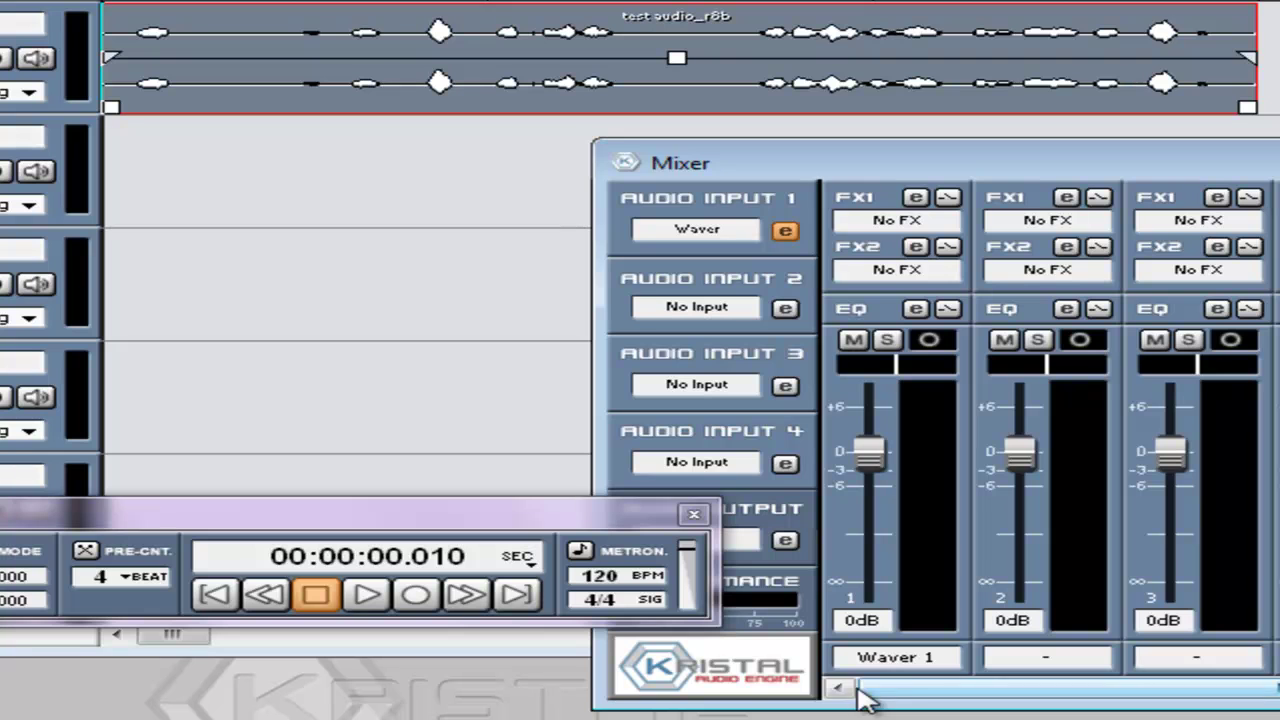
# Load KristalReverb with the Default preset into channel 1's FX2 slot, Room Size 74.280.
pyautogui.click(904, 281)
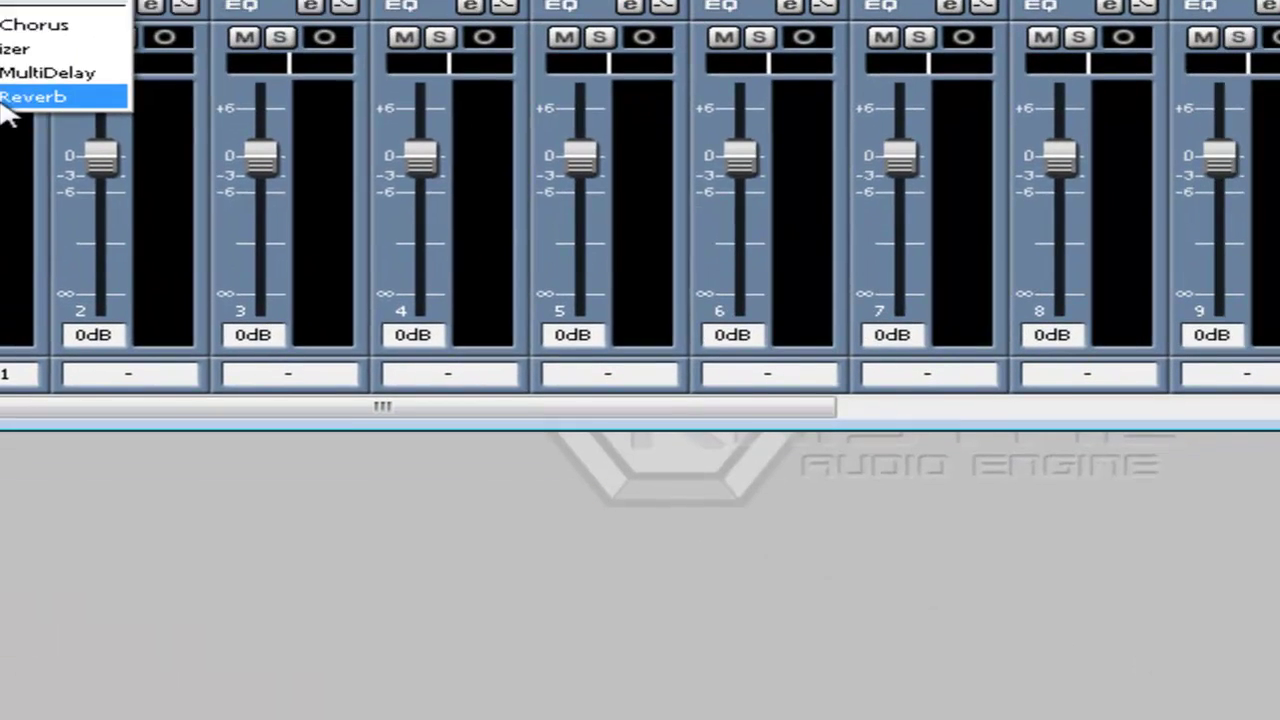
pyautogui.click(928, 396)
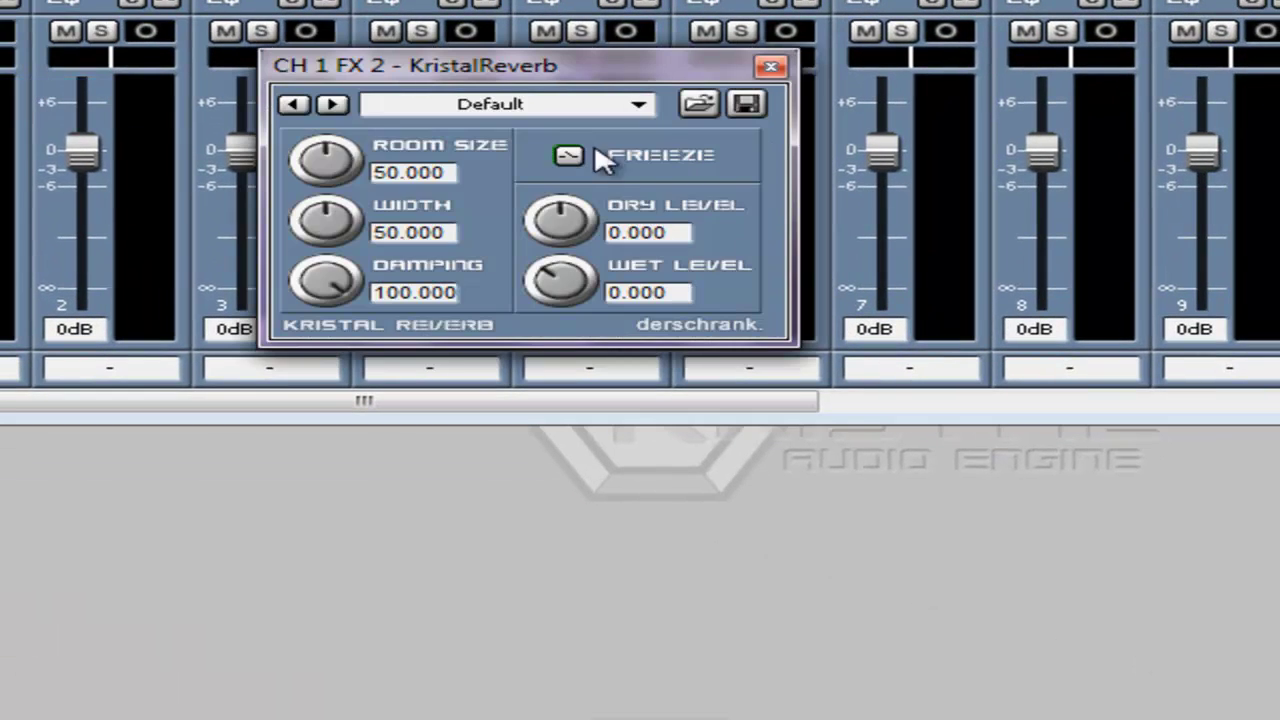
pyautogui.click(638, 104)
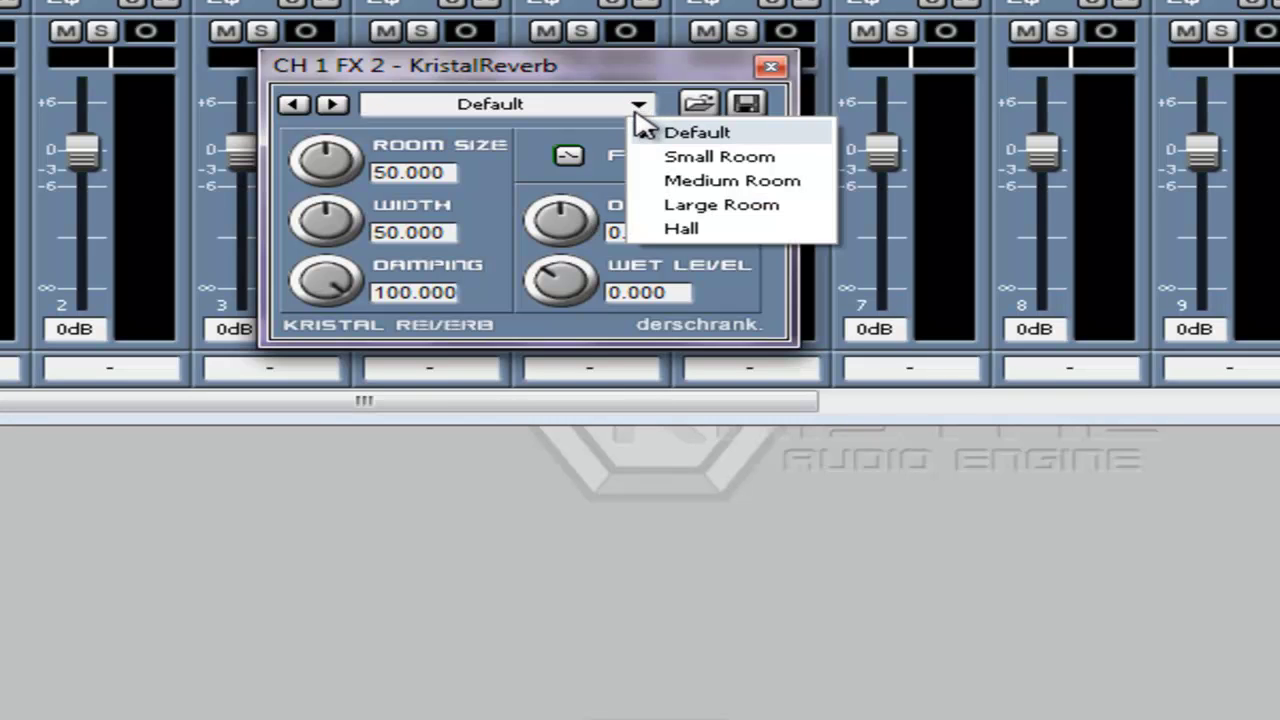
pyautogui.click(612, 138)
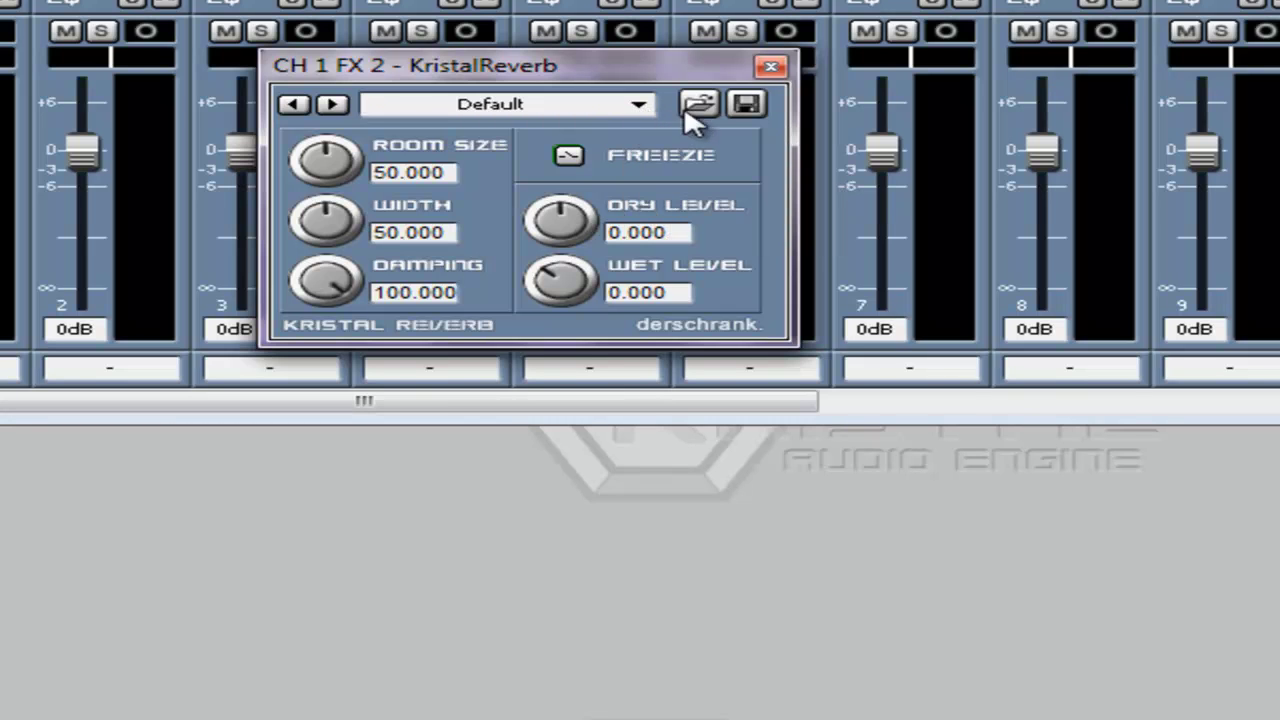
pyautogui.moveTo(330, 158); pyautogui.dragTo(374, 163)
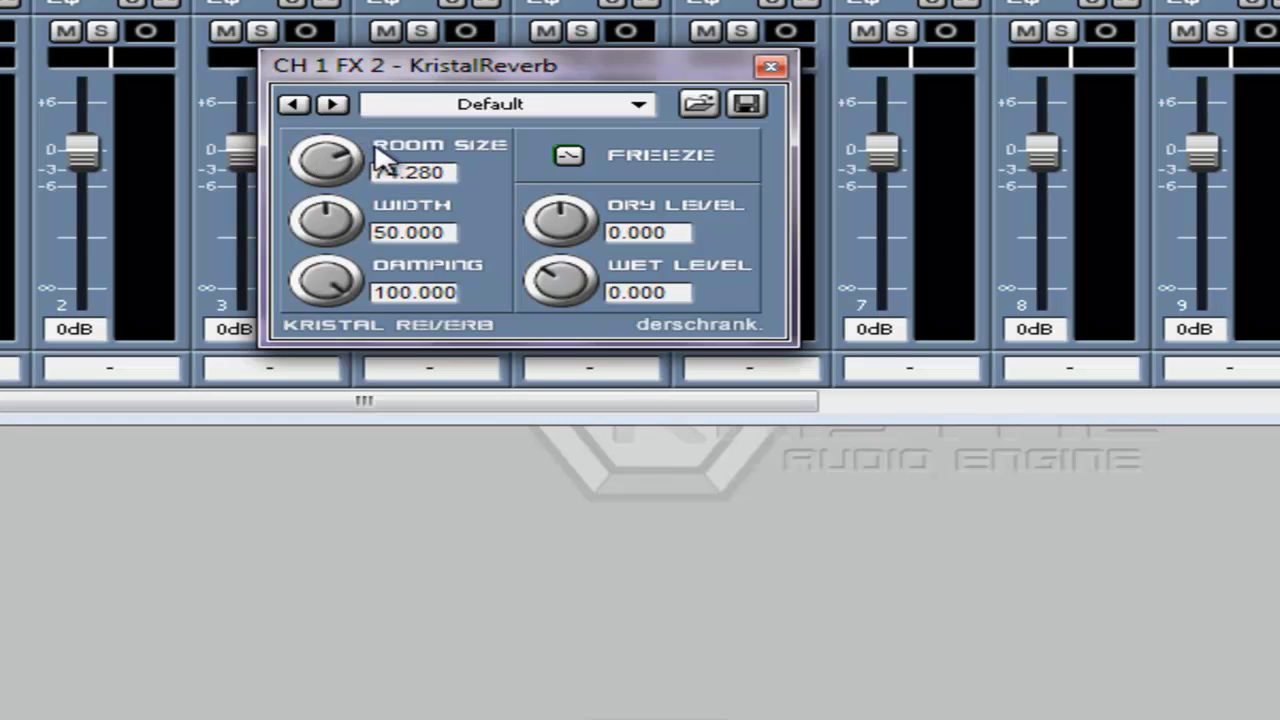
pyautogui.click(771, 68)
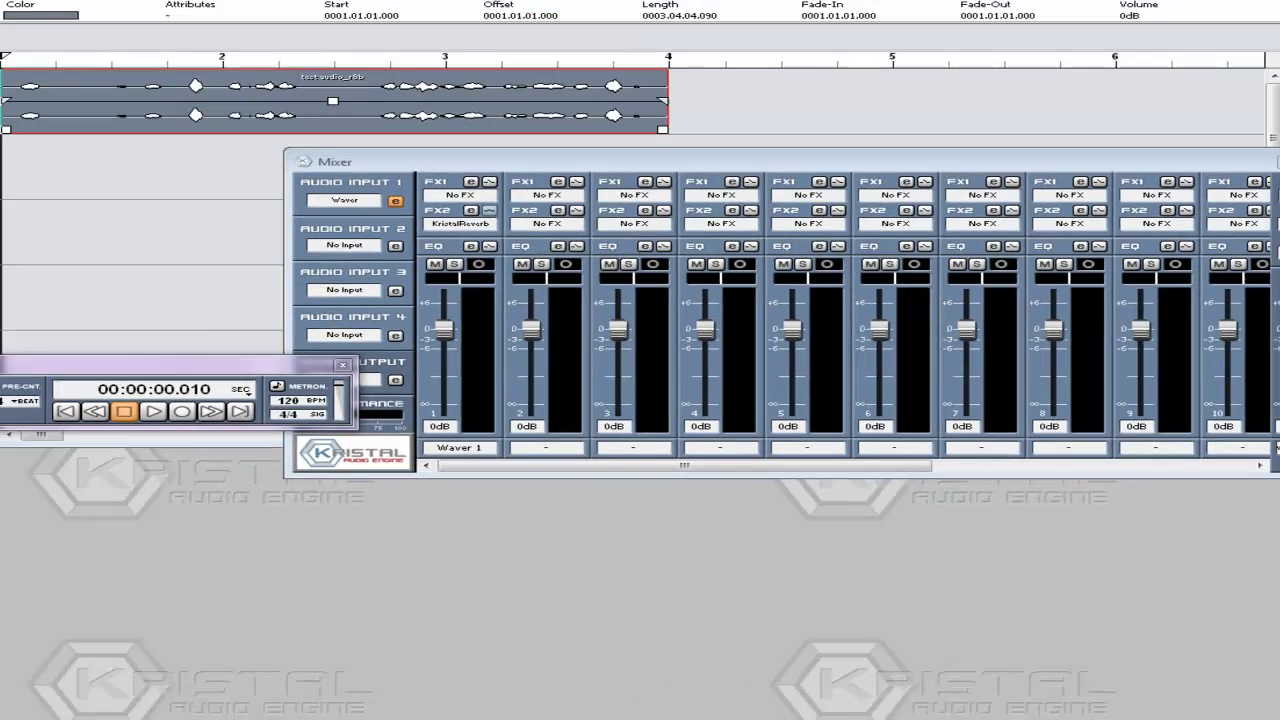
# Set channel 1's FX2 slot back to No FX, removing the reverb.
pyautogui.moveTo(508, 697)
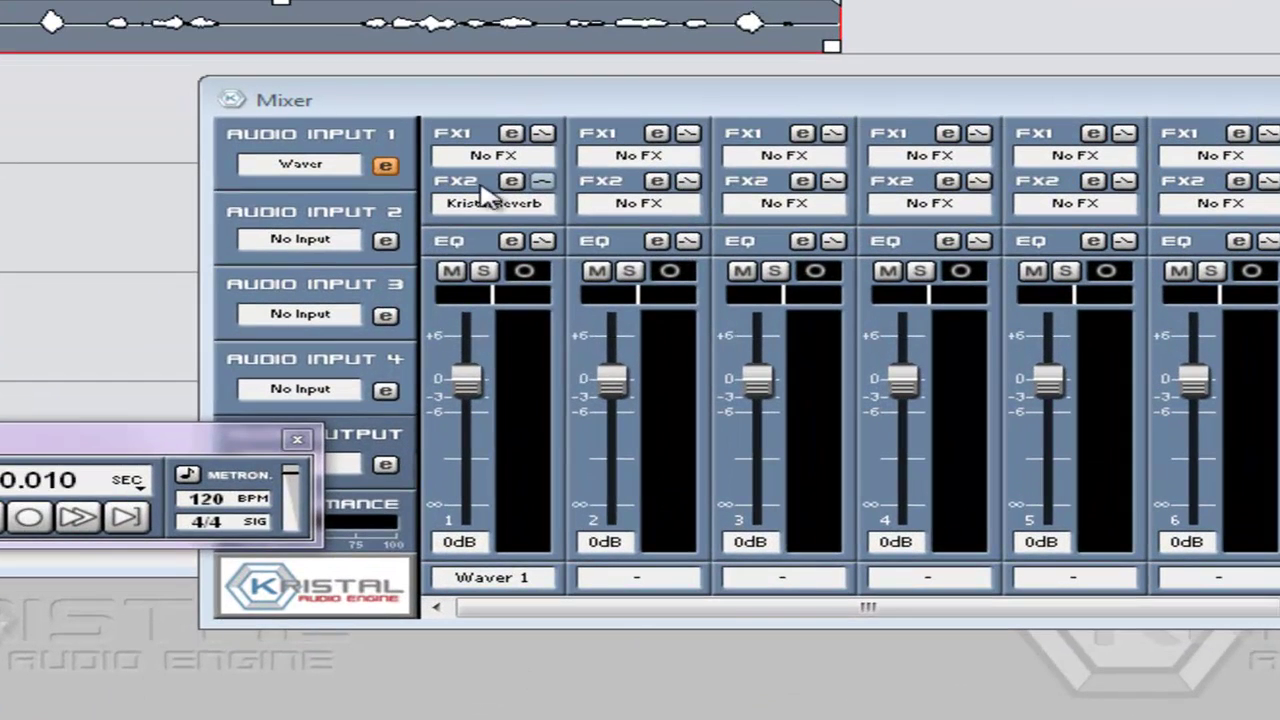
pyautogui.click(485, 200)
pyautogui.click(500, 226)
pyautogui.click(70, 20)
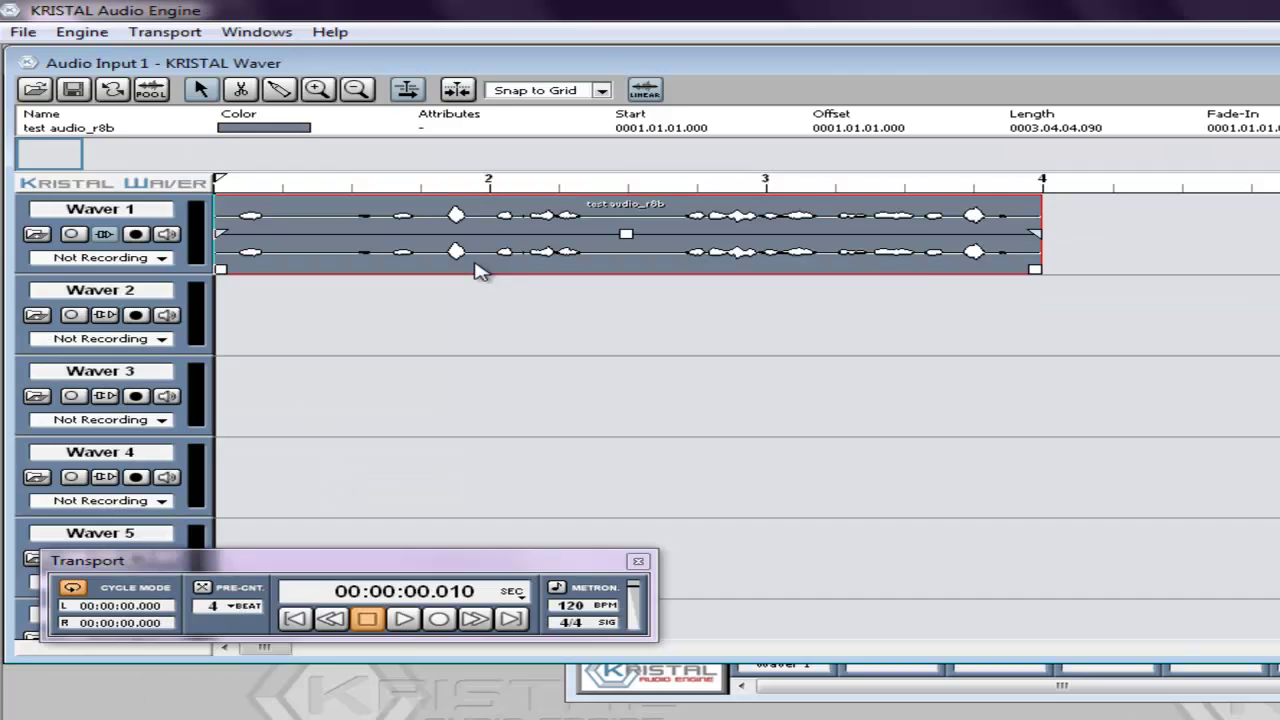
# Copy the test audio_r8b clip and paste it onto Waver 2, aligned under the original.
pyautogui.rightClick(478, 270)
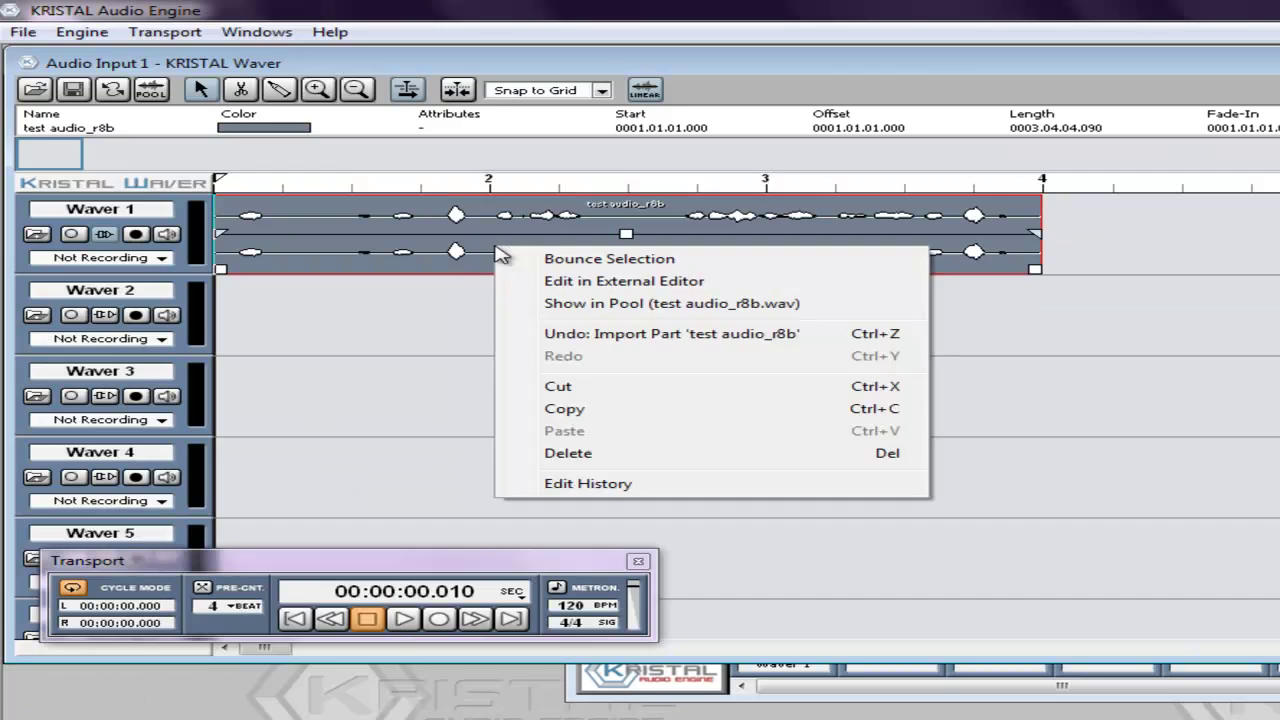
pyautogui.click(574, 408)
pyautogui.rightClick(498, 328)
pyautogui.click(560, 432)
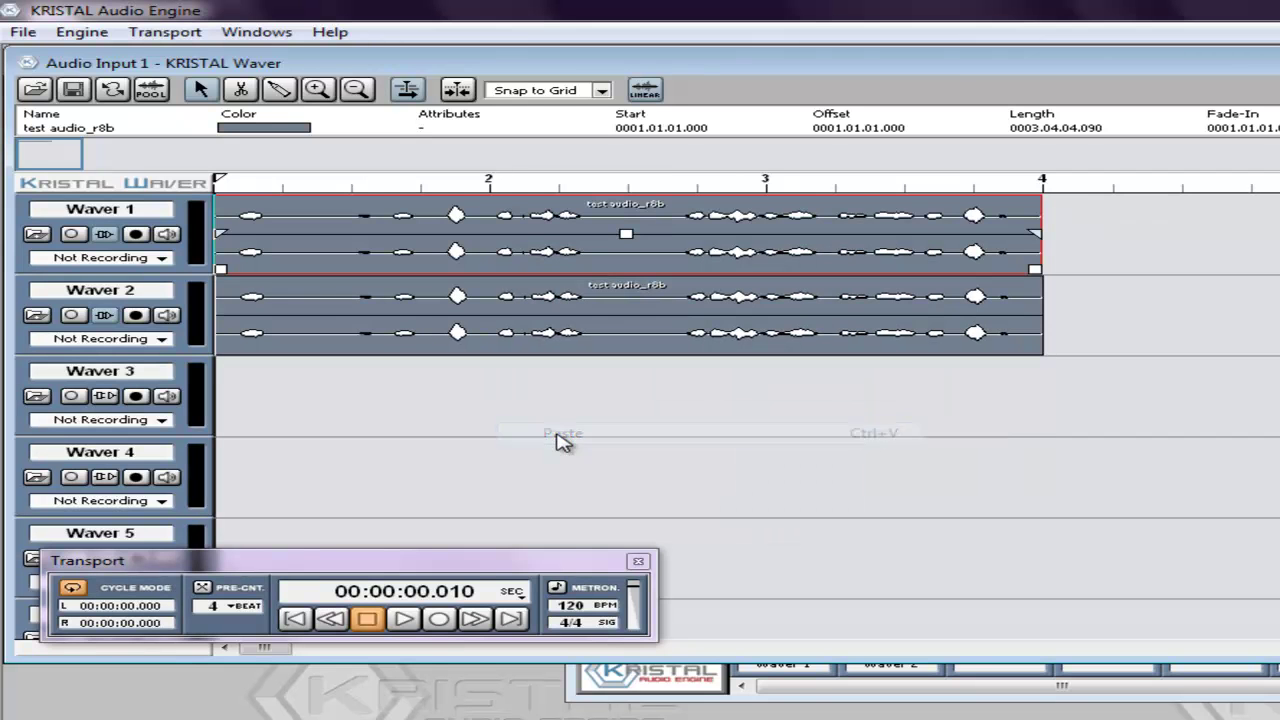
pyautogui.click(718, 420)
pyautogui.click(835, 340)
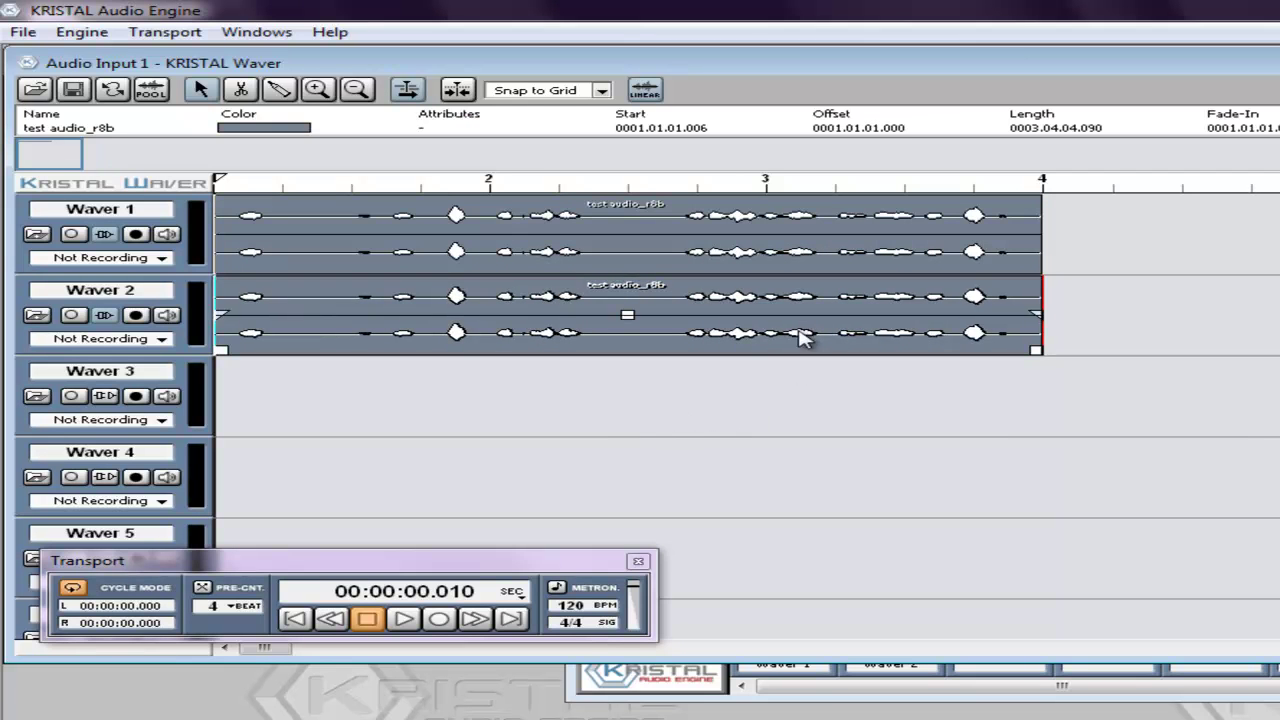
pyautogui.click(825, 408)
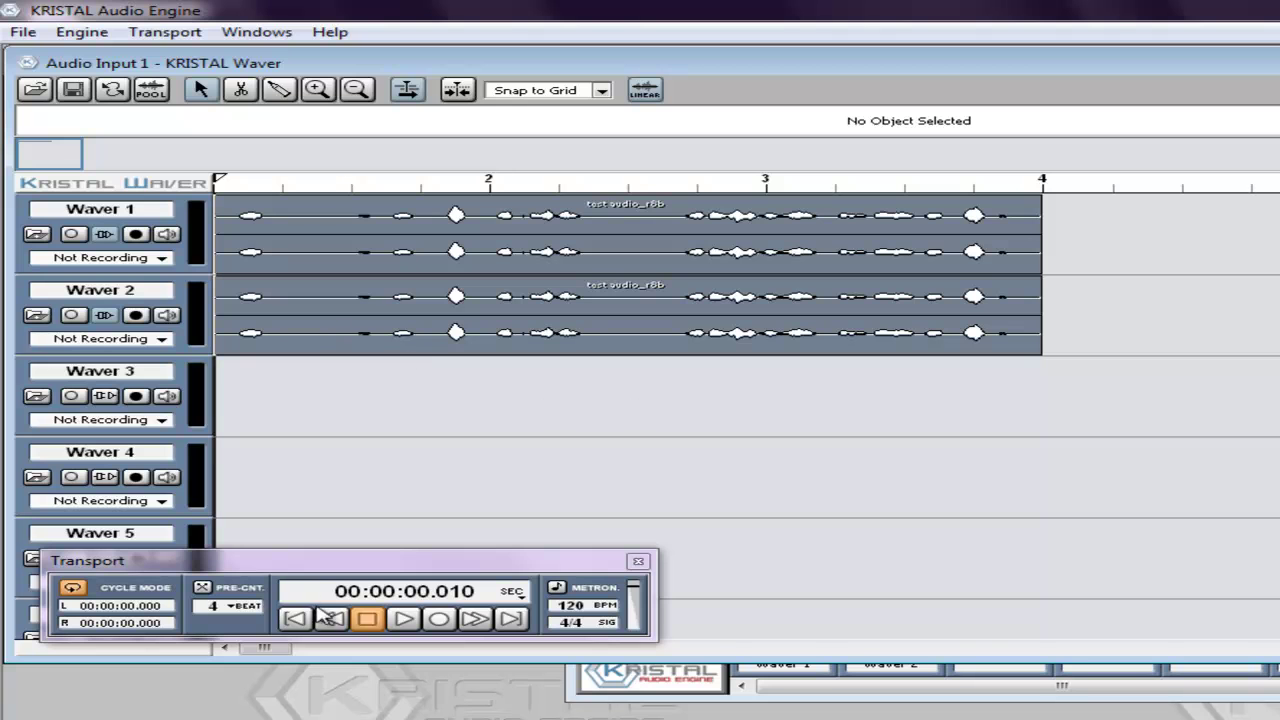
# Toggle Waver 2's mono/stereo mode, play both tracks to 2.563 s, and select the Waver 2 clip.
pyautogui.click(84, 314)
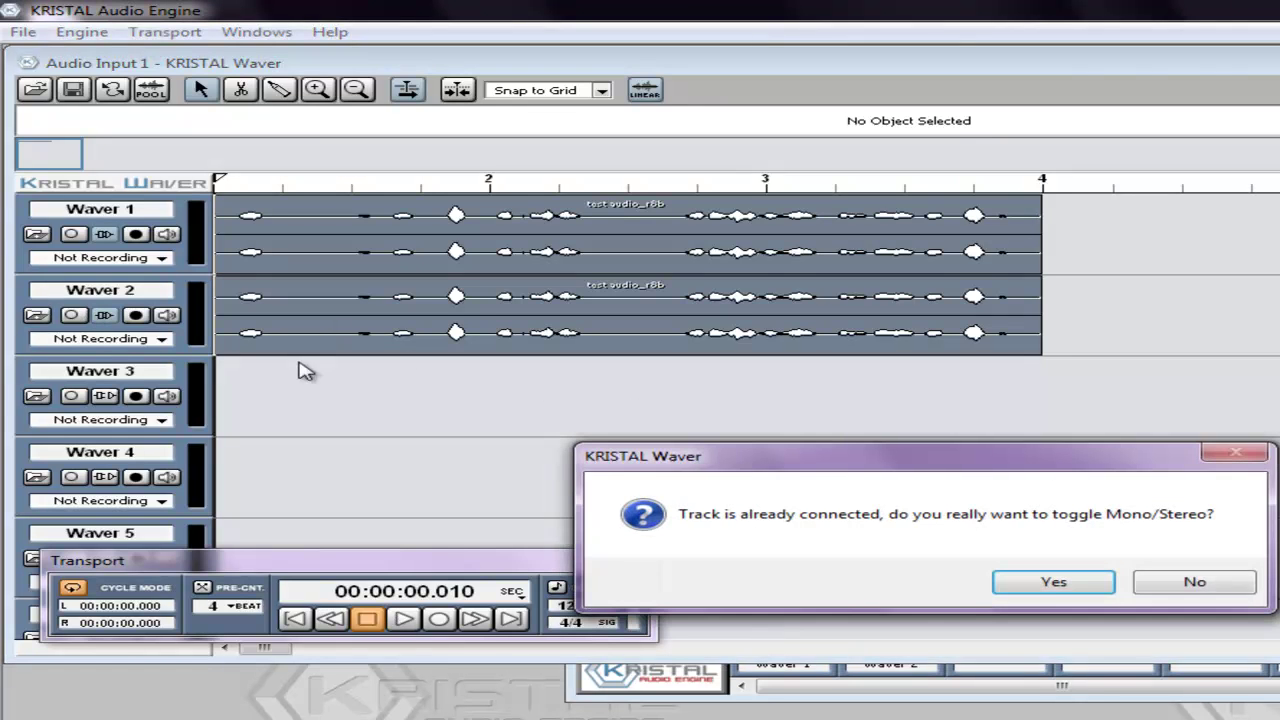
pyautogui.click(1055, 588)
pyautogui.click(403, 620)
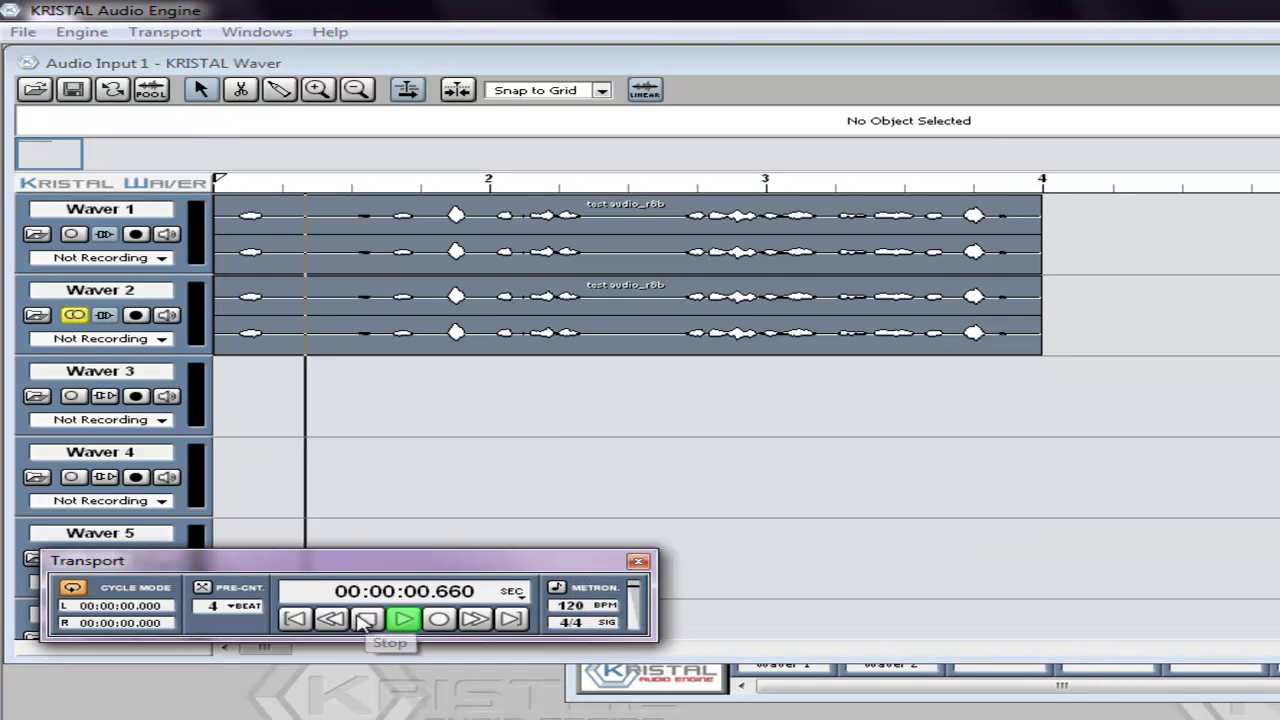
pyautogui.click(366, 620)
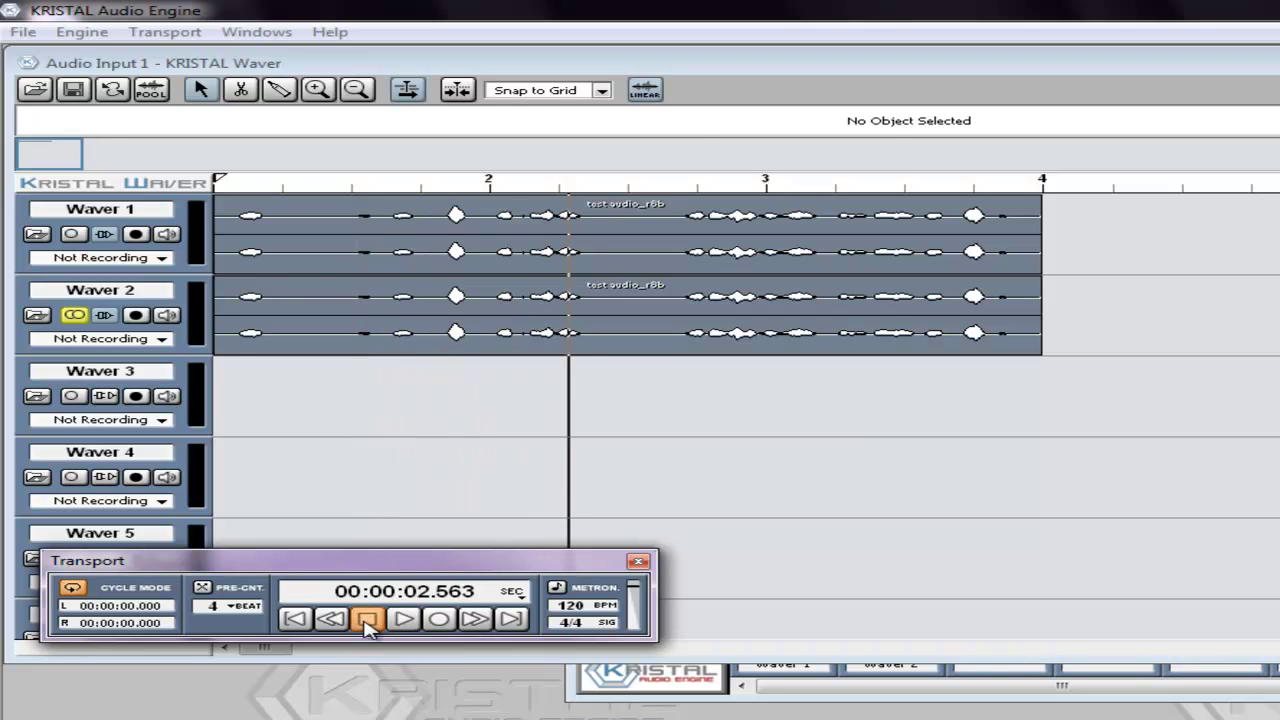
pyautogui.click(310, 332)
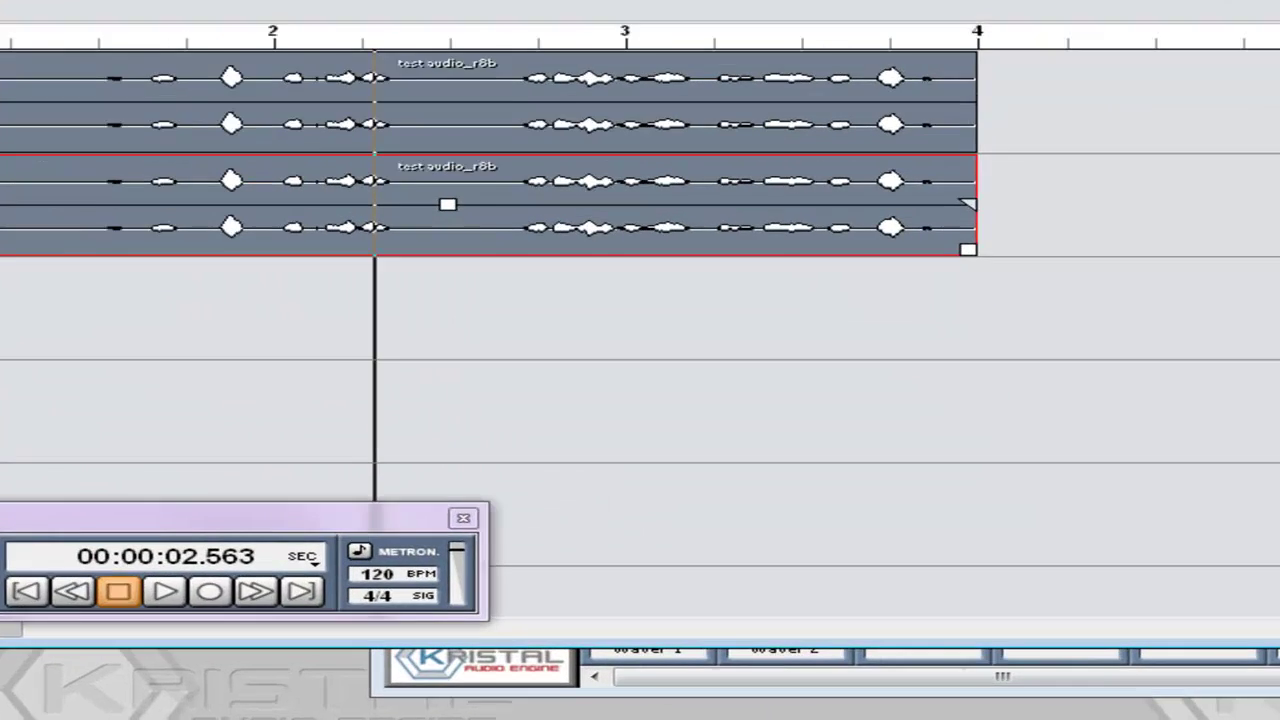
# Set the Waver 1 fader to -10.1 dB and Waver 2 to +0.6 dB, checking during playback.
pyautogui.click(821, 693)
pyautogui.moveTo(879, 519); pyautogui.dragTo(881, 541)
pyautogui.moveTo(586, 400); pyautogui.dragTo(594, 366)
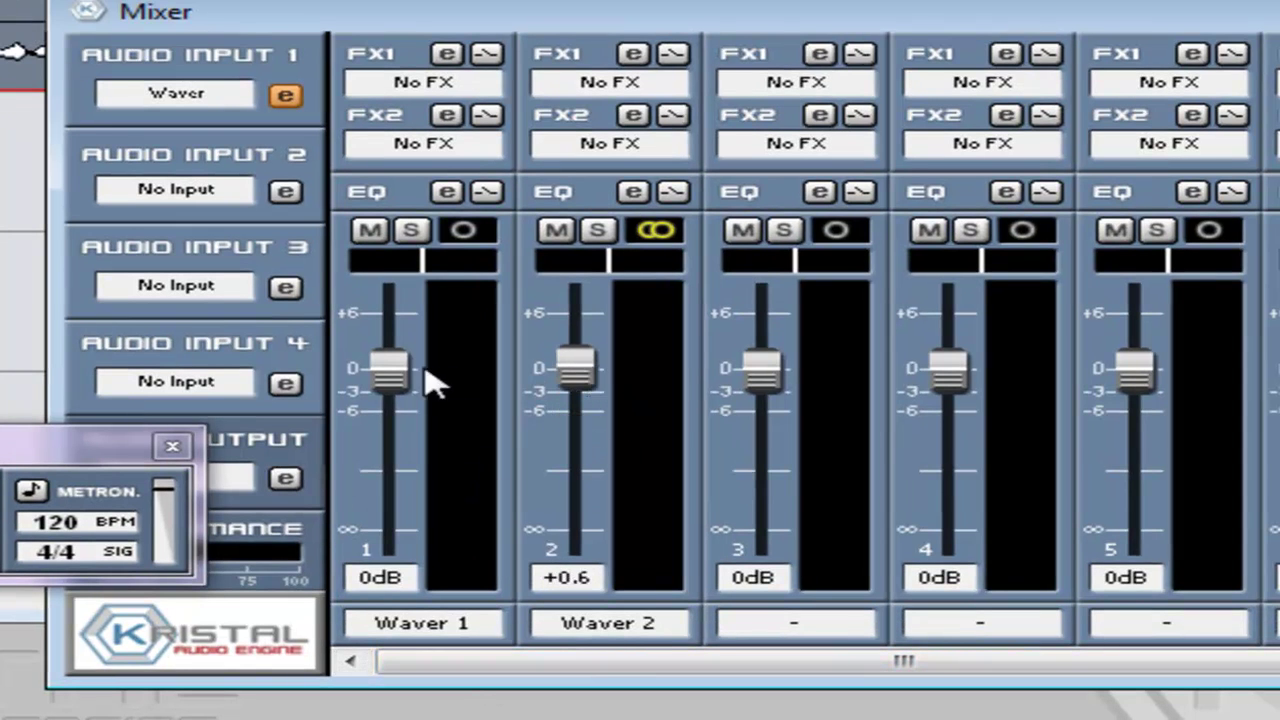
pyautogui.moveTo(390, 370); pyautogui.dragTo(403, 417)
pyautogui.click(614, 437)
pyautogui.moveTo(1234, 296); pyautogui.dragTo(1249, 342)
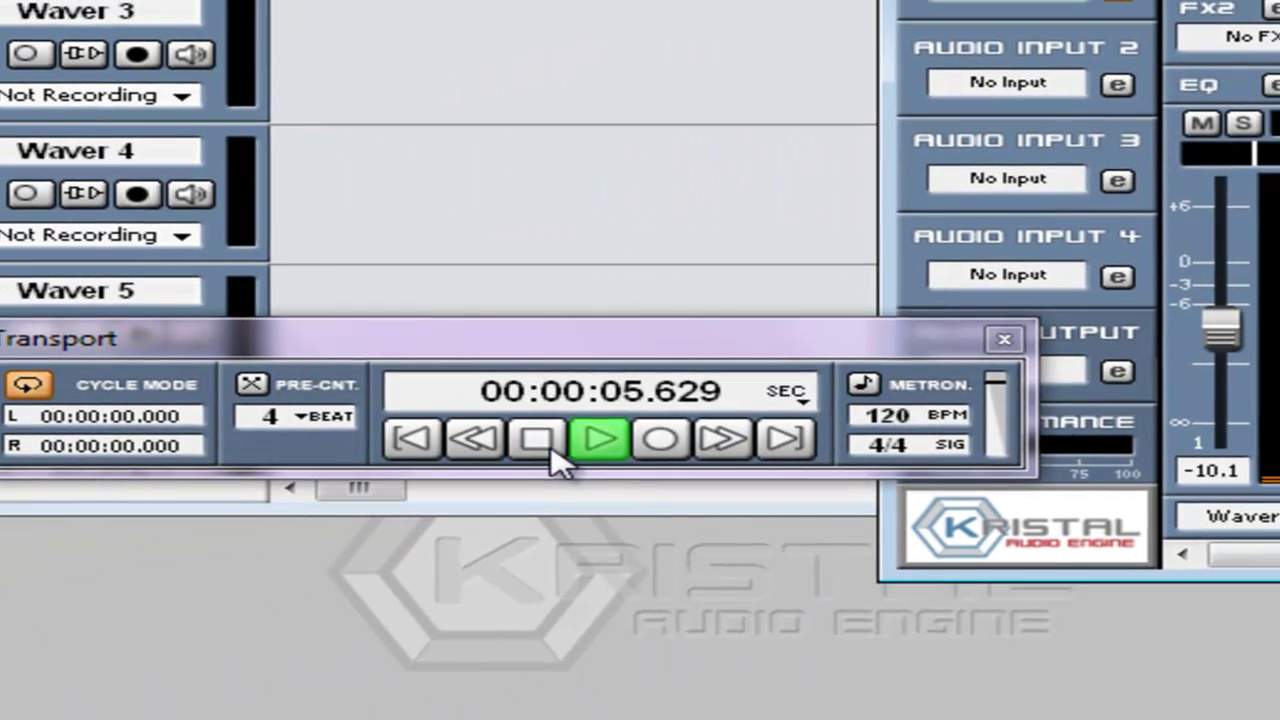
pyautogui.click(552, 447)
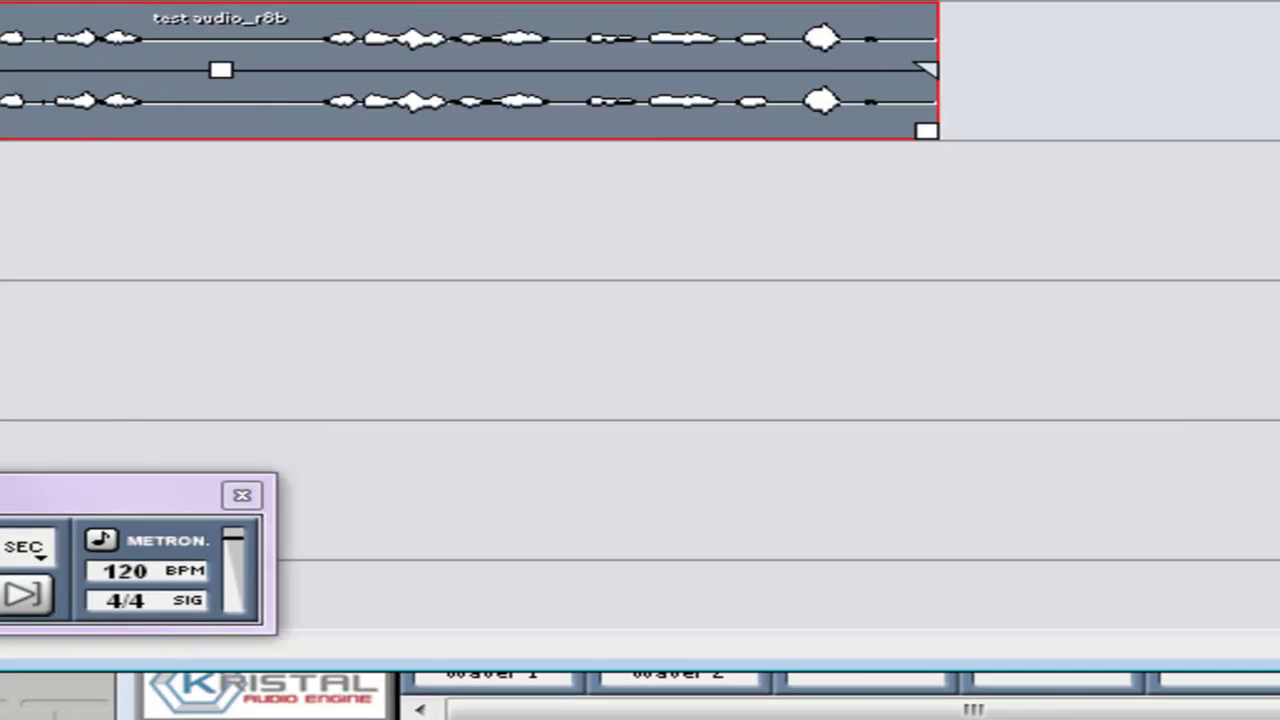
pyautogui.click(563, 712)
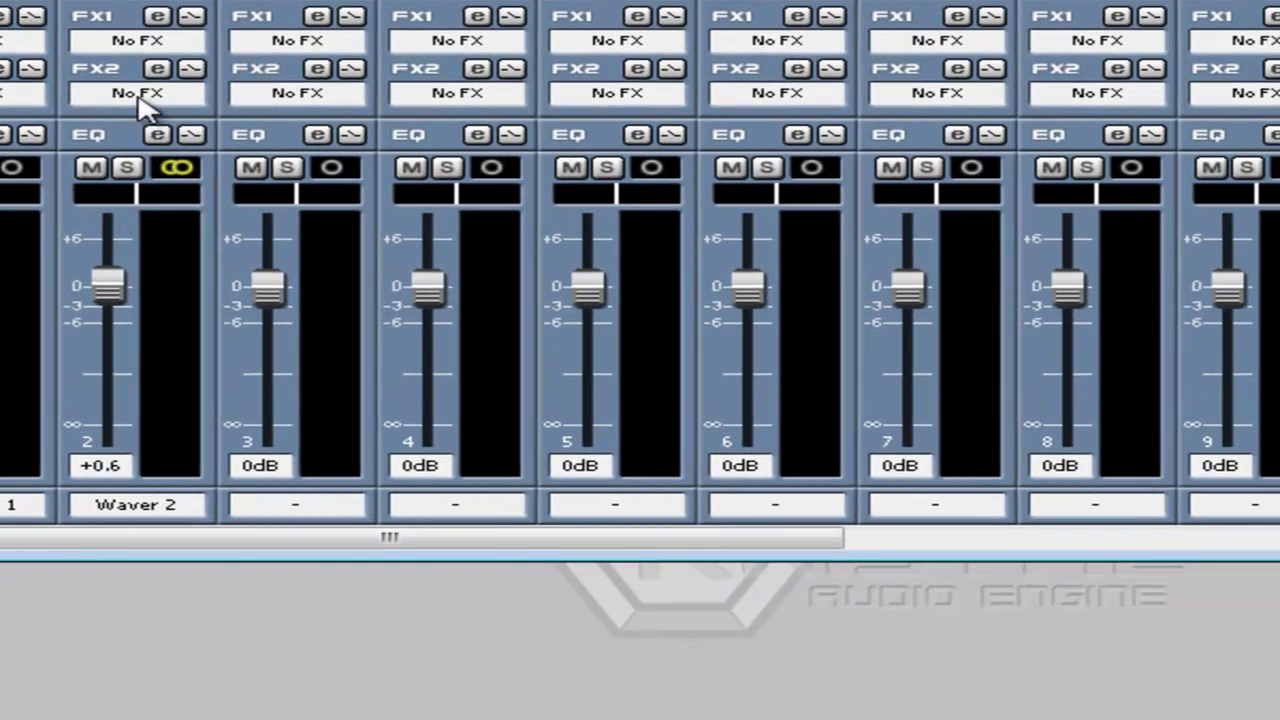
# Load KristalReverb into channel 2's FX2 slot at Room Size 50.000 and play the mix.
pyautogui.click(140, 97)
pyautogui.click(166, 225)
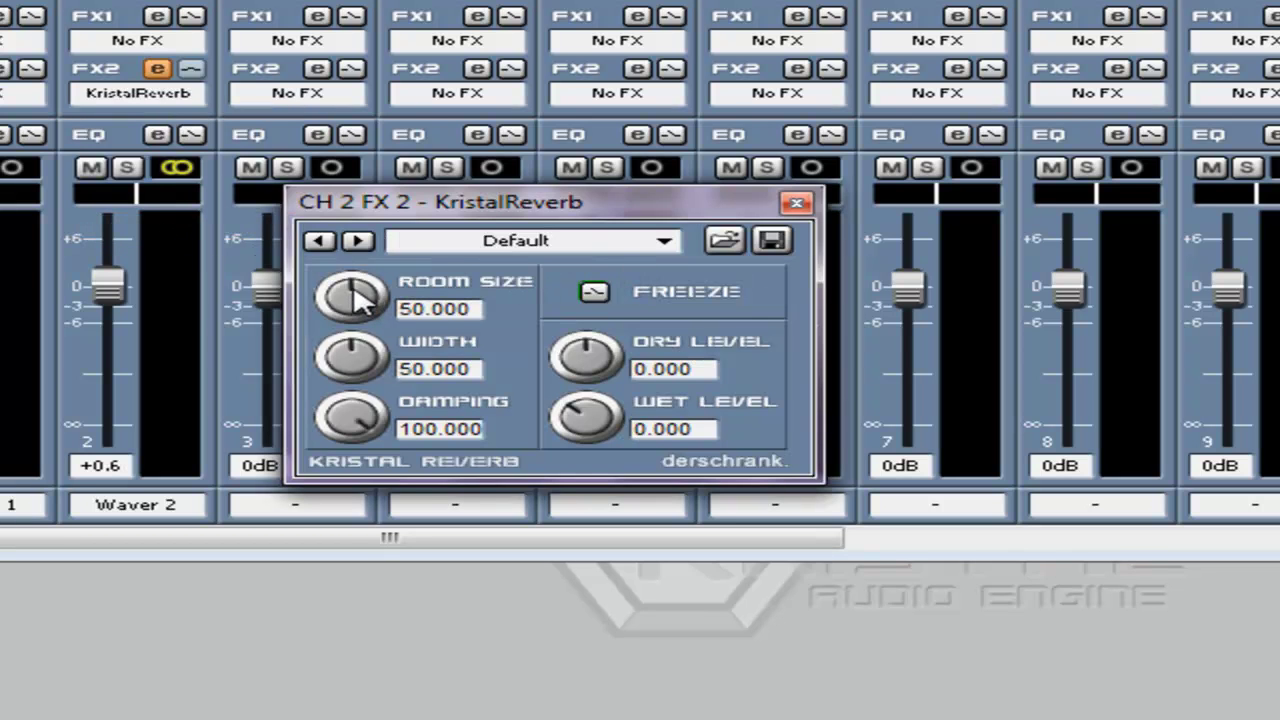
pyautogui.moveTo(360, 298)
pyautogui.mouseDown()
pyautogui.moveTo(366, 286)
pyautogui.moveTo(353, 283)
pyautogui.mouseUp()
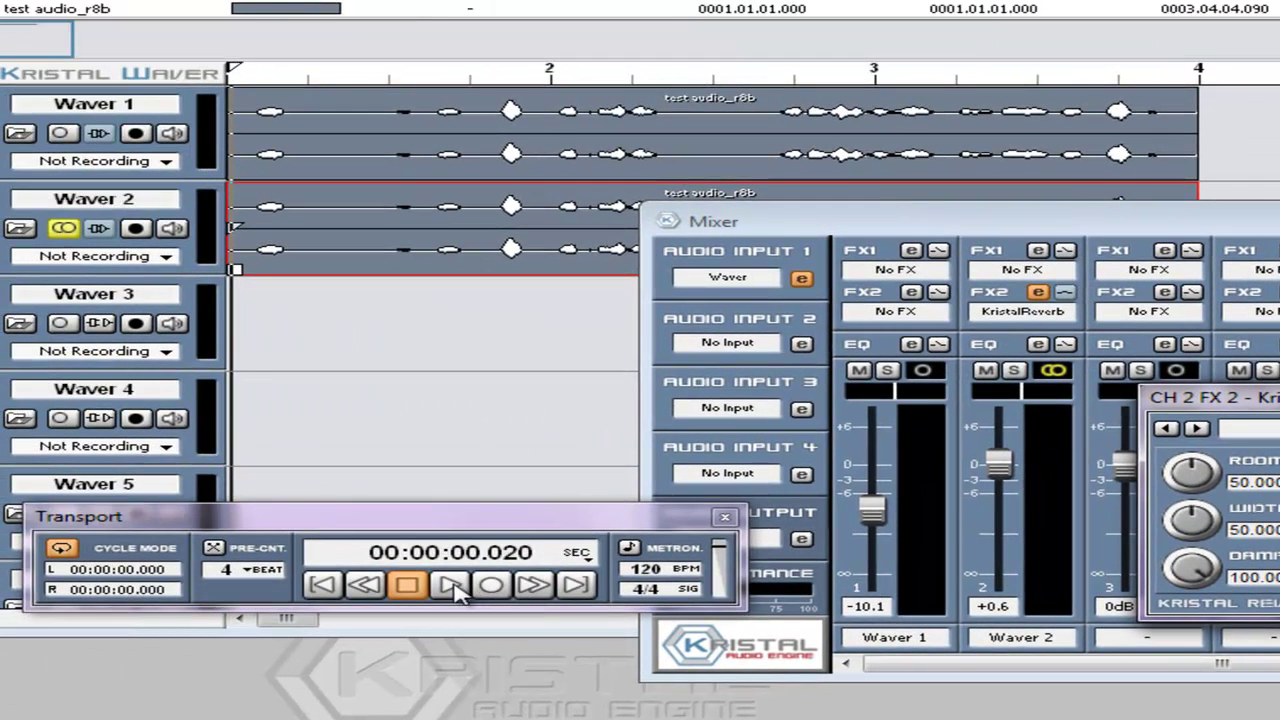
pyautogui.click(452, 587)
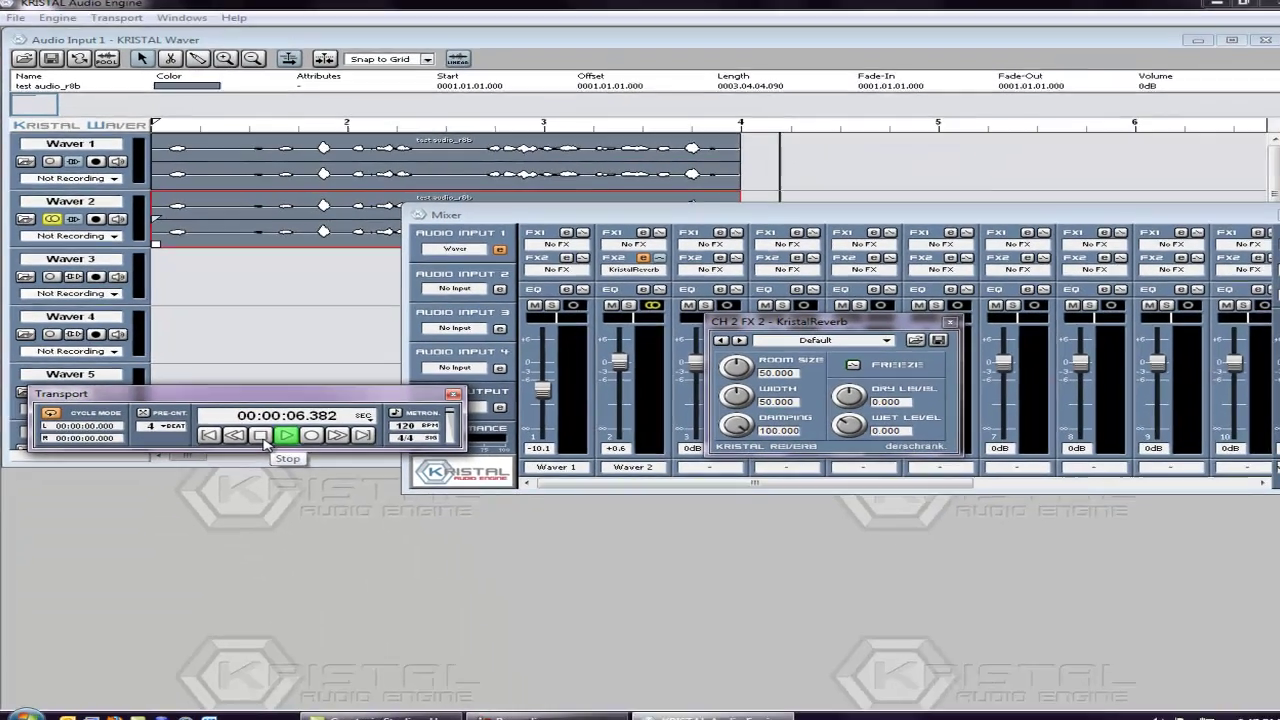
# While auditioning, tune Waver 2's KristalReverb to Room Size 43.930, Width 52.265, Damping 99.514.
pyautogui.click(377, 560)
pyautogui.click(152, 133)
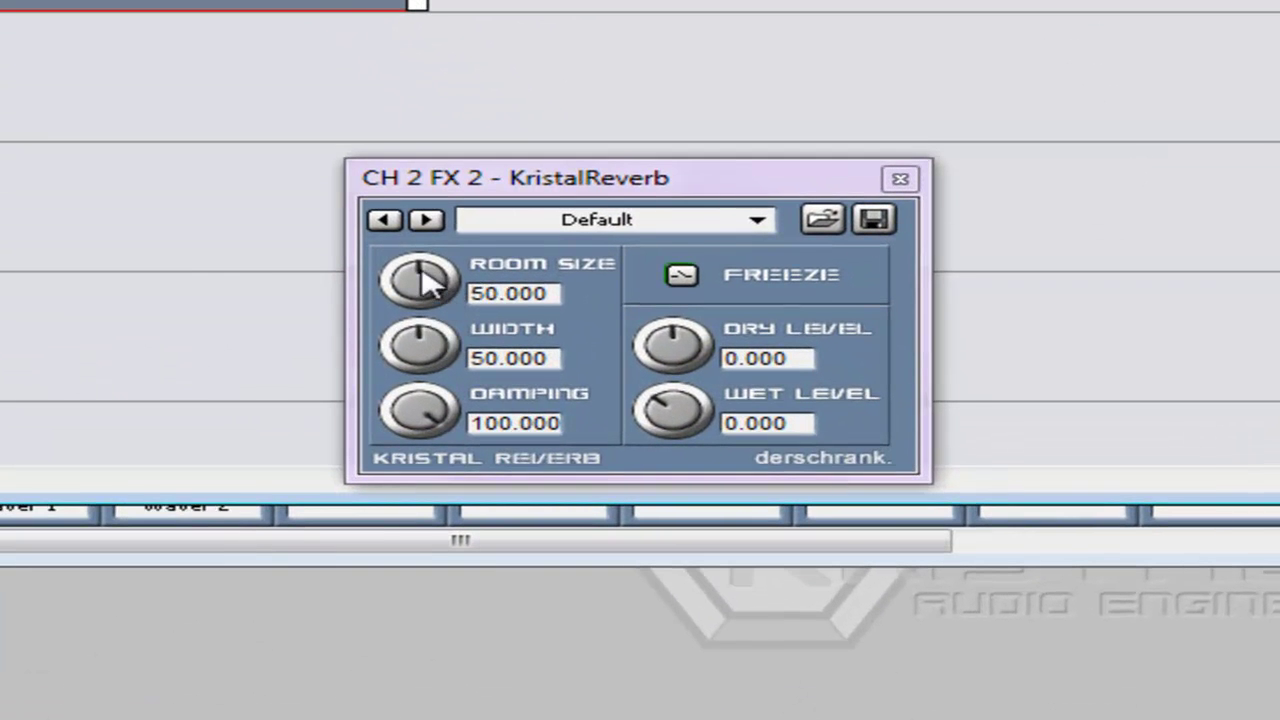
pyautogui.moveTo(715, 359); pyautogui.dragTo(744, 371)
pyautogui.moveTo(470, 300); pyautogui.dragTo(557, 360)
pyautogui.moveTo(423, 346); pyautogui.dragTo(418, 320)
pyautogui.moveTo(420, 278)
pyautogui.mouseDown()
pyautogui.moveTo(443, 246)
pyautogui.moveTo(314, 354)
pyautogui.moveTo(409, 273)
pyautogui.mouseUp()
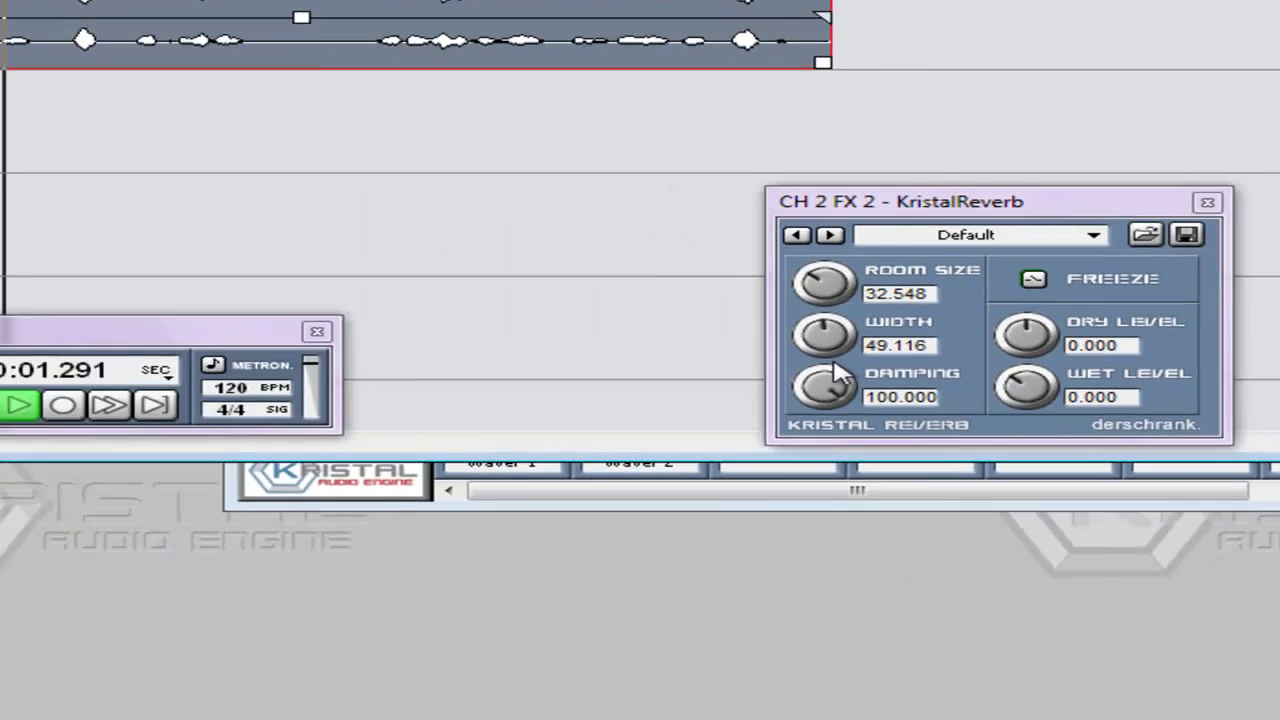
pyautogui.moveTo(843, 375)
pyautogui.mouseDown()
pyautogui.moveTo(838, 420)
pyautogui.moveTo(838, 354)
pyautogui.mouseUp()
pyautogui.moveTo(1078, 345); pyautogui.dragTo(1068, 240)
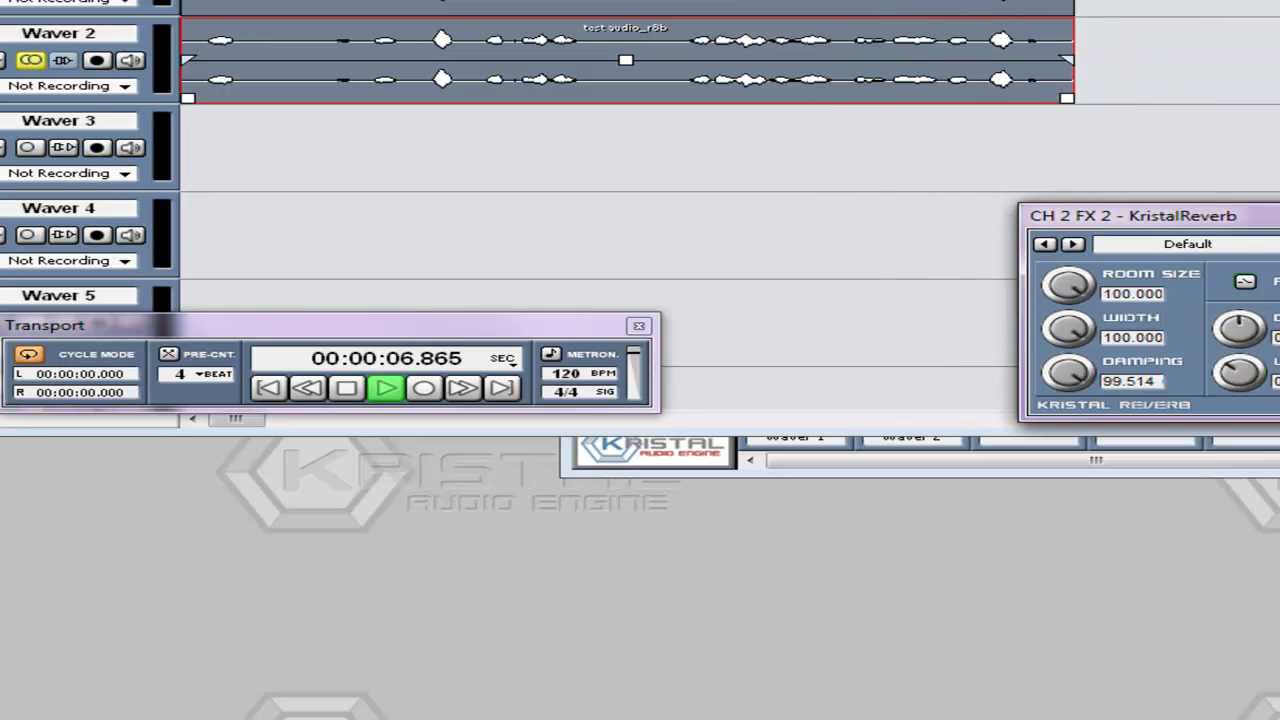
pyautogui.click(347, 388)
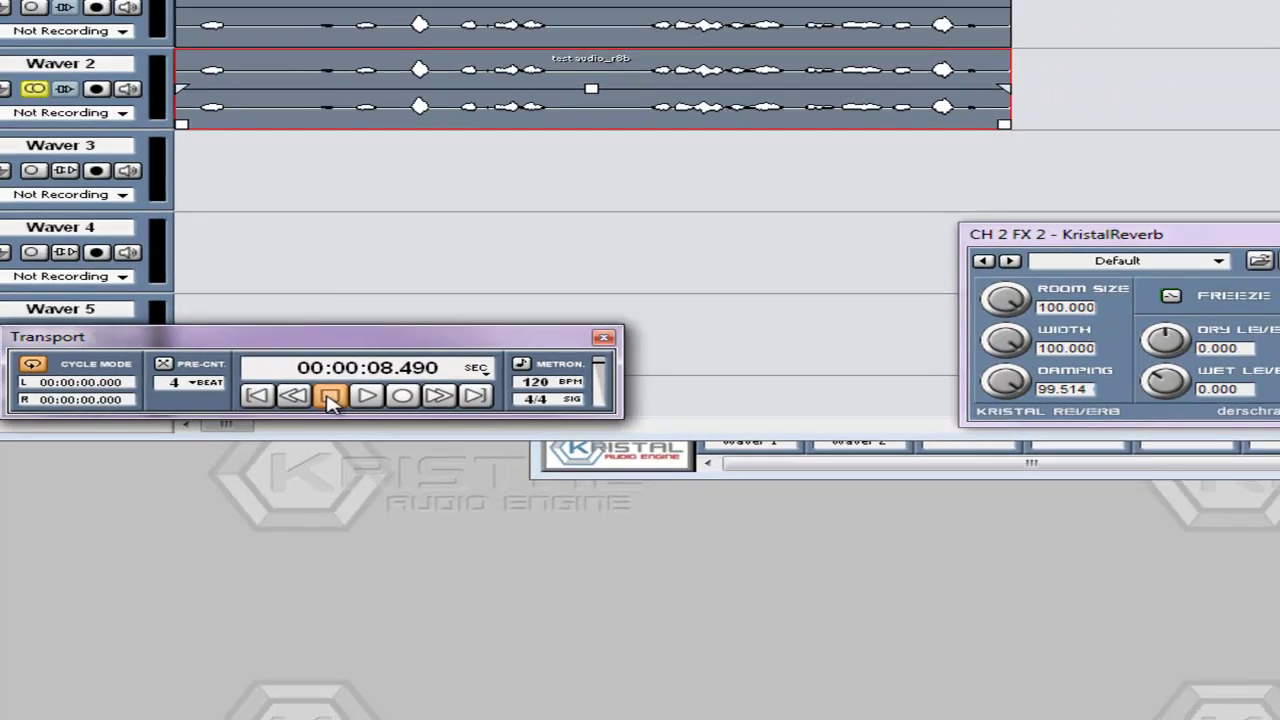
pyautogui.moveTo(782, 368); pyautogui.dragTo(763, 350)
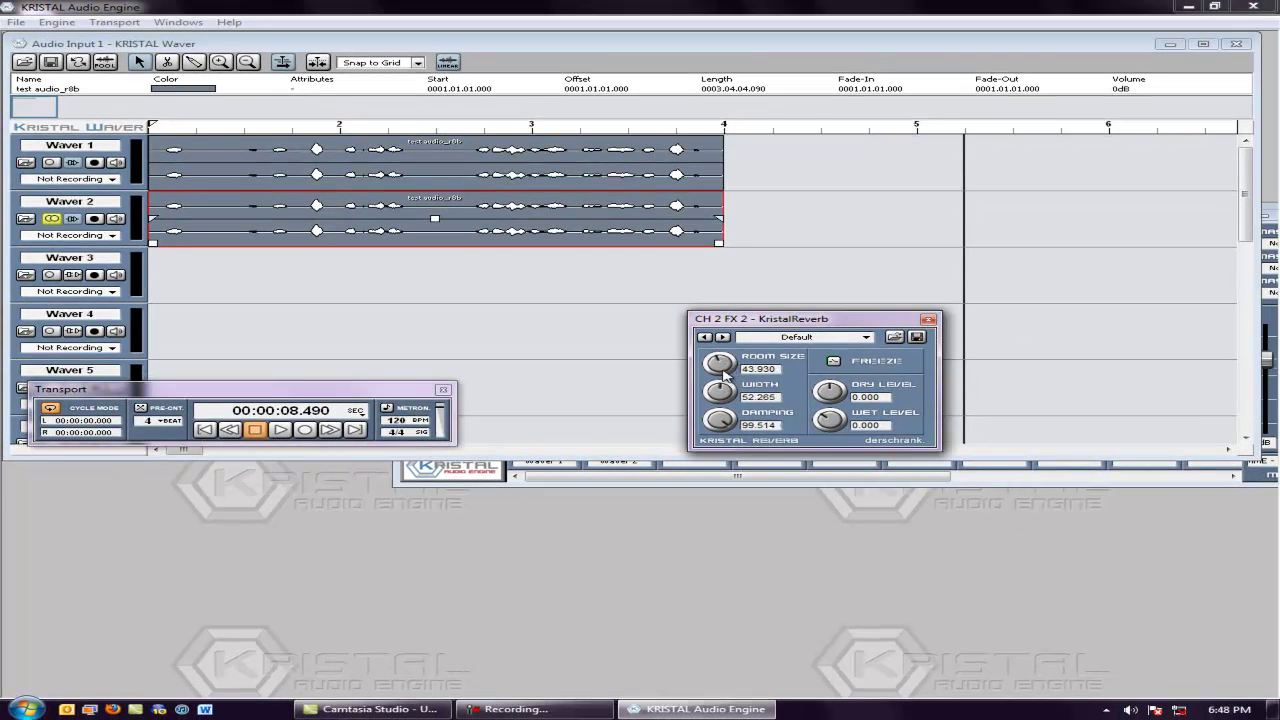
# Apply the Large Room reverb preset, then audition the Hall preset during playback and stop.
pyautogui.click(867, 338)
pyautogui.click(895, 374)
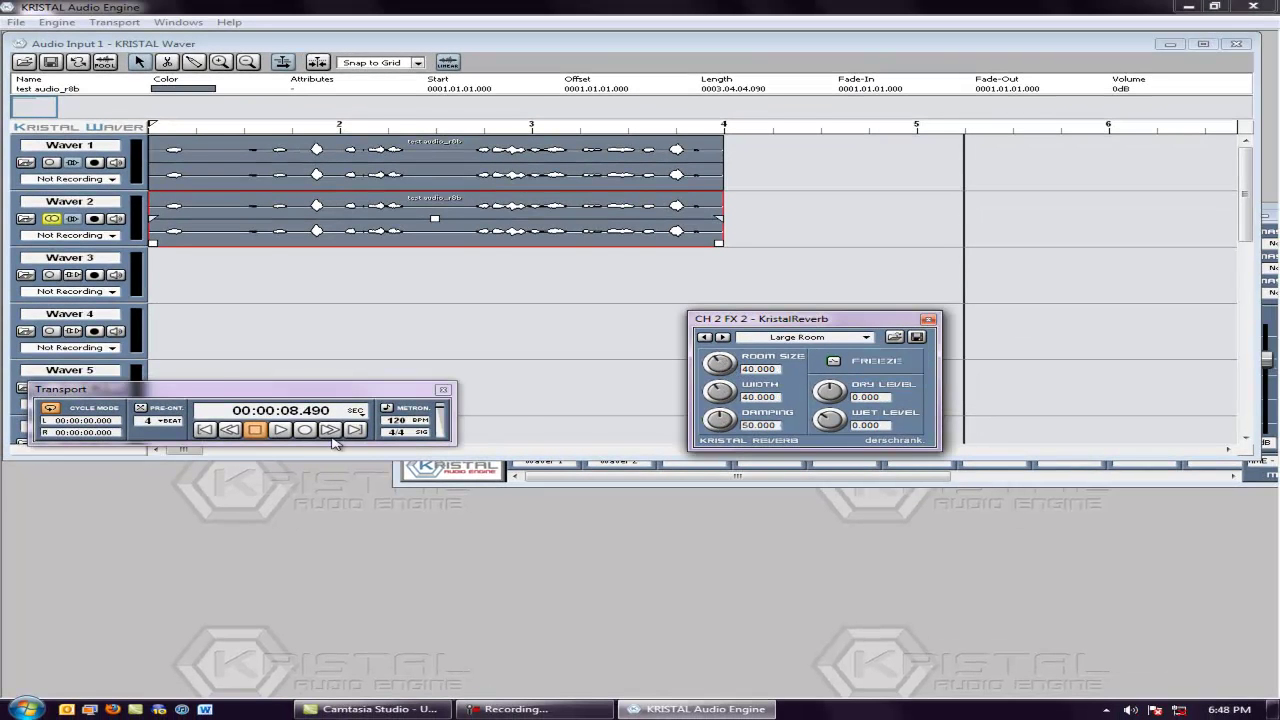
pyautogui.press('space')
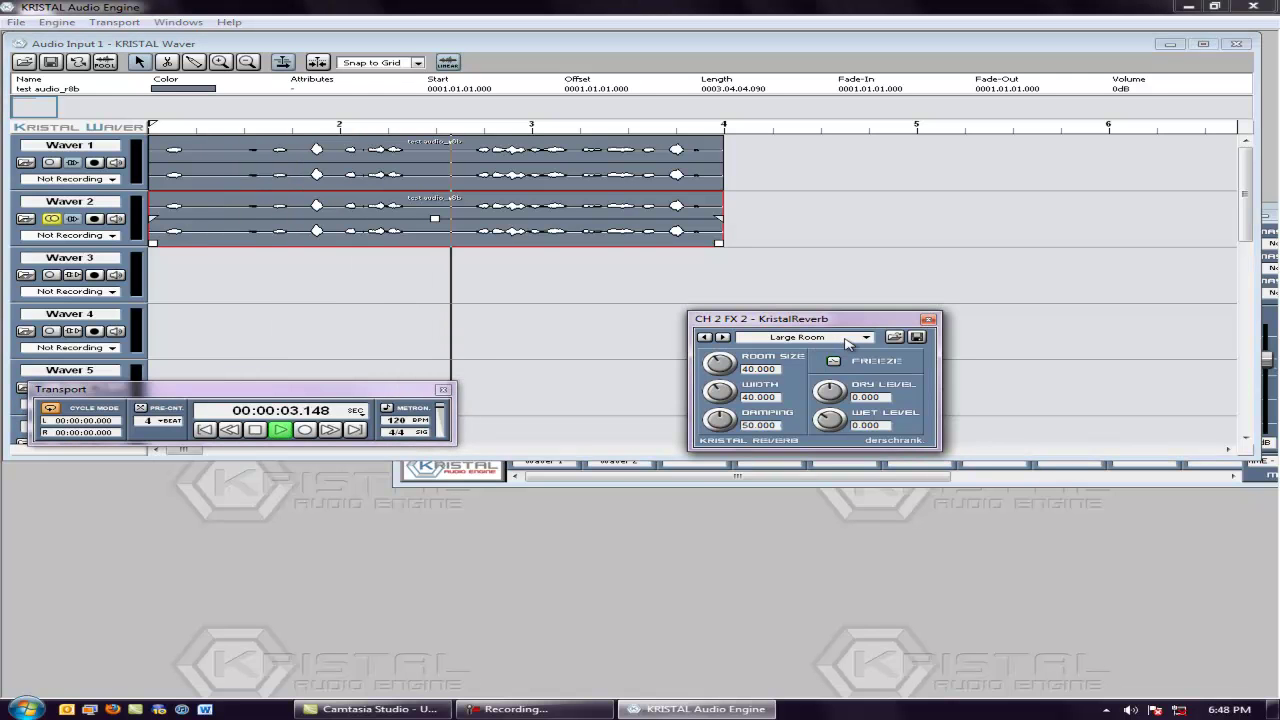
pyautogui.click(863, 338)
pyautogui.click(875, 401)
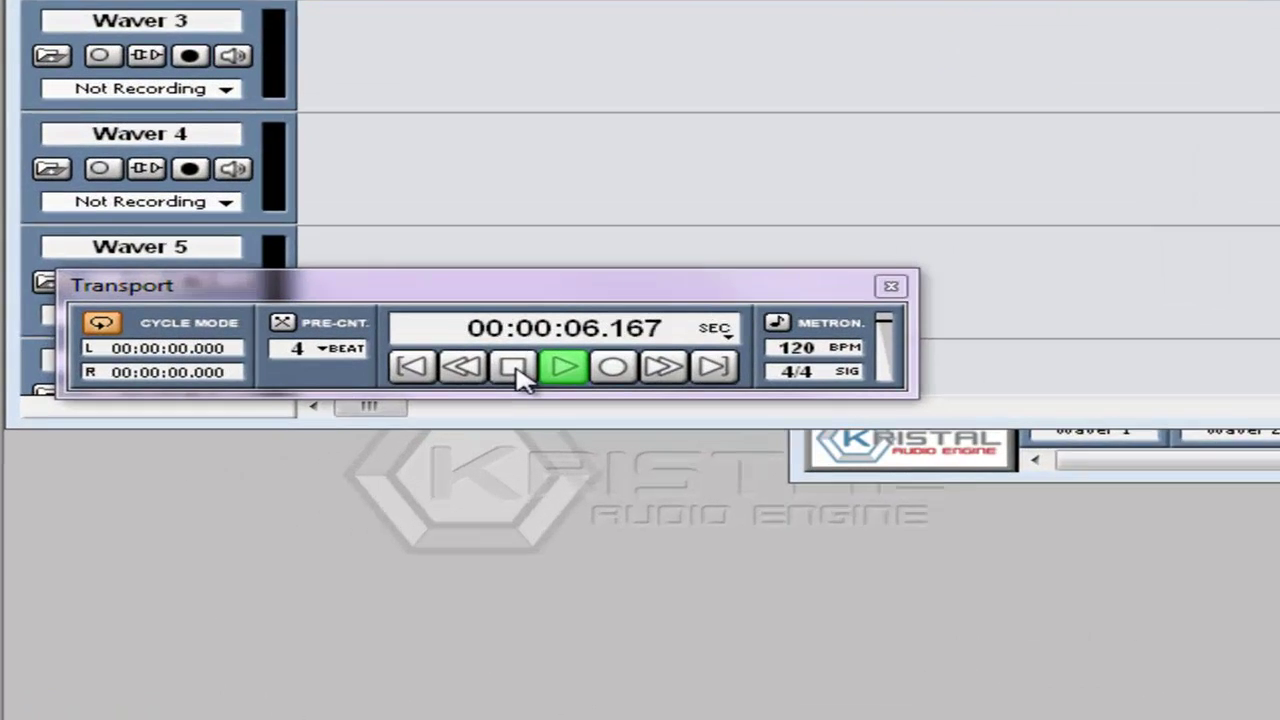
pyautogui.click(287, 422)
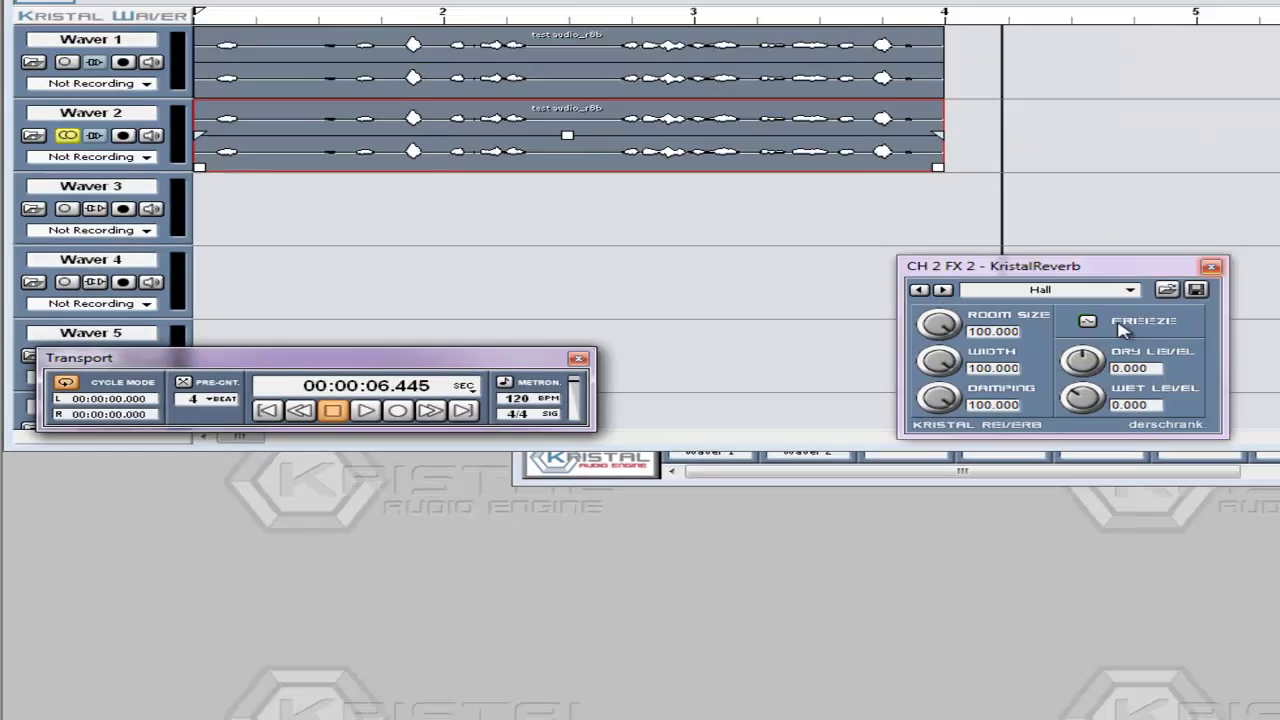
# Return Waver 2's reverb to Large Room (Room Size 40, Width 40, Damping 50) and deselect the clip.
pyautogui.click(866, 337)
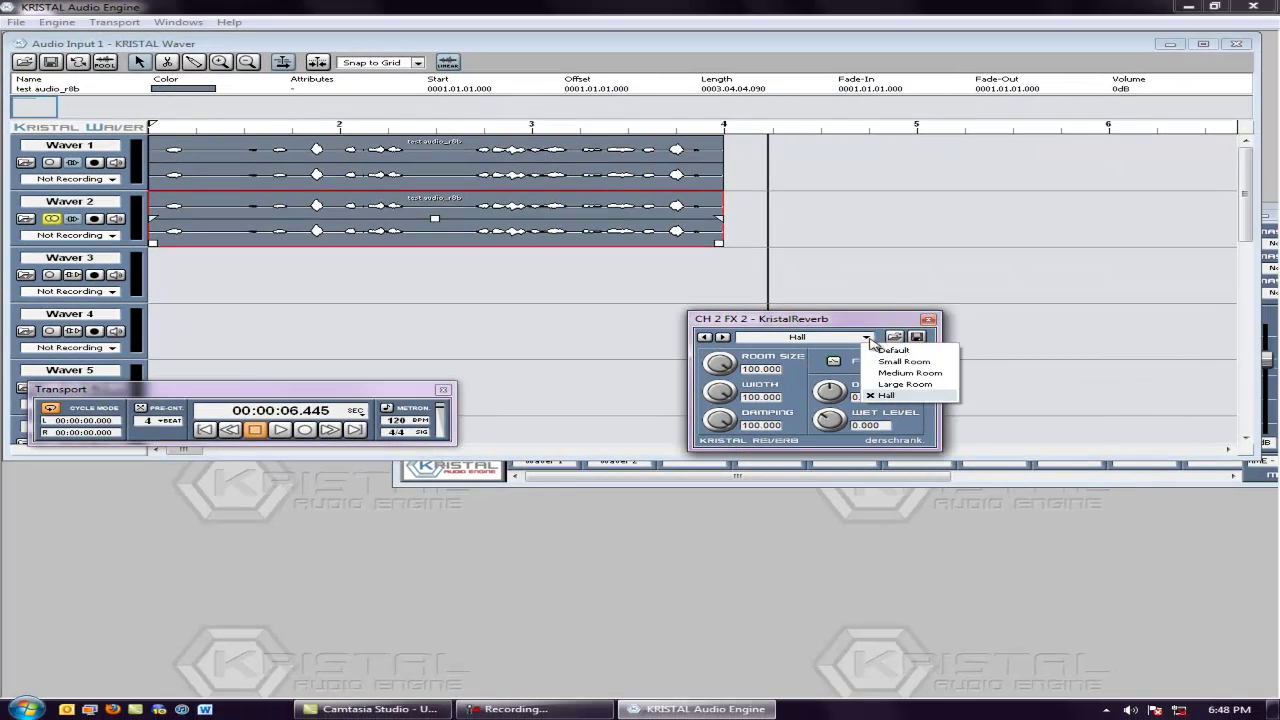
pyautogui.click(887, 385)
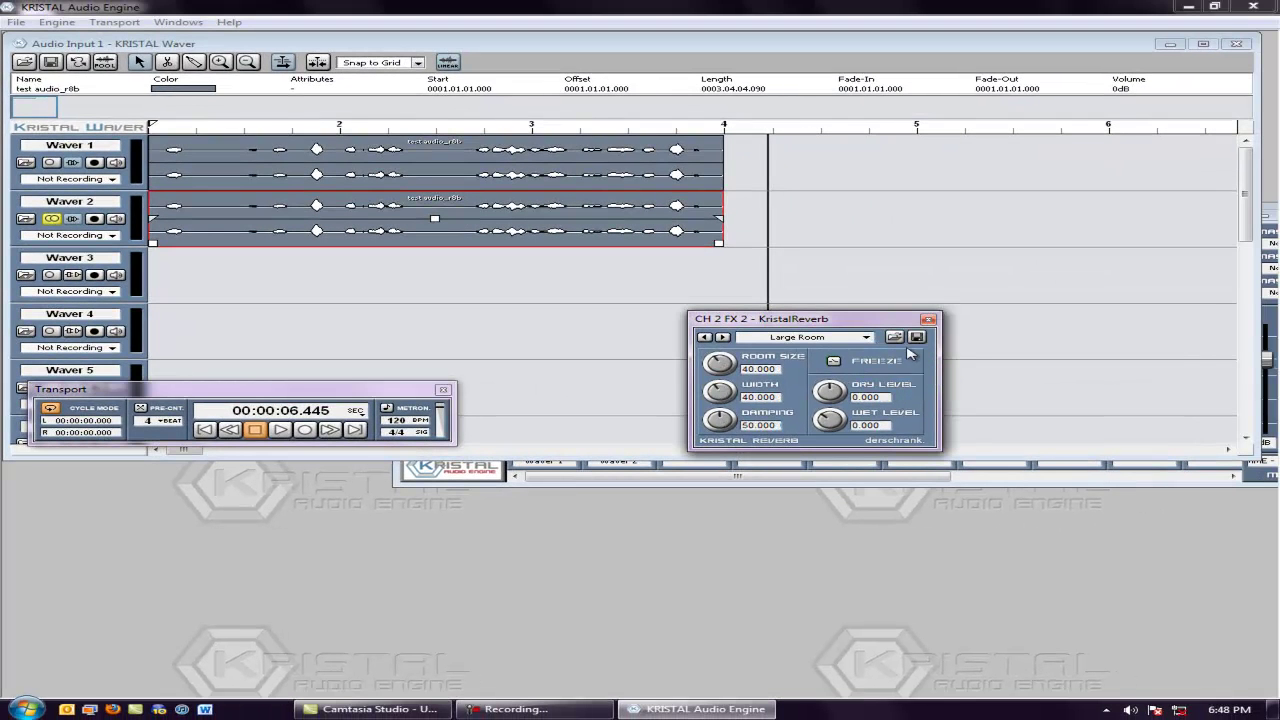
pyautogui.click(605, 337)
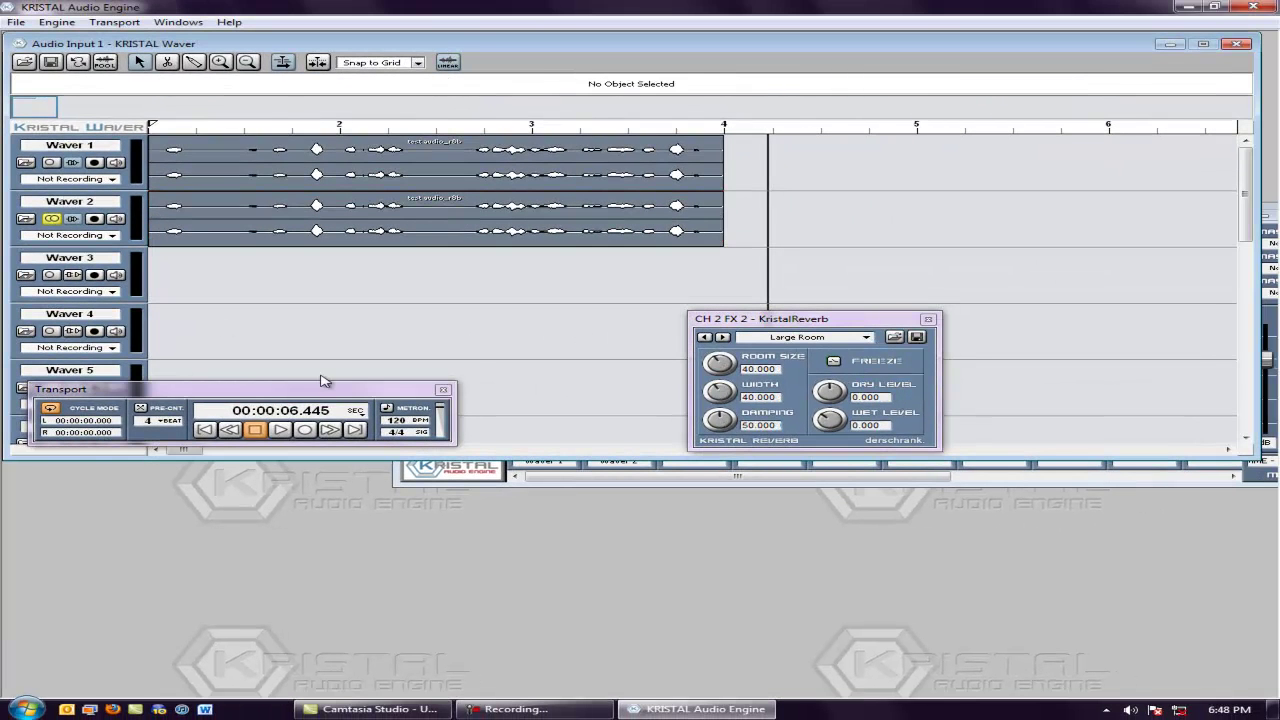
pyautogui.moveTo(322, 380); pyautogui.dragTo(336, 492)
# Set the loop range from the song start to bar 4, with the song position at the start.
pyautogui.moveTo(752, 320); pyautogui.dragTo(774, 543)
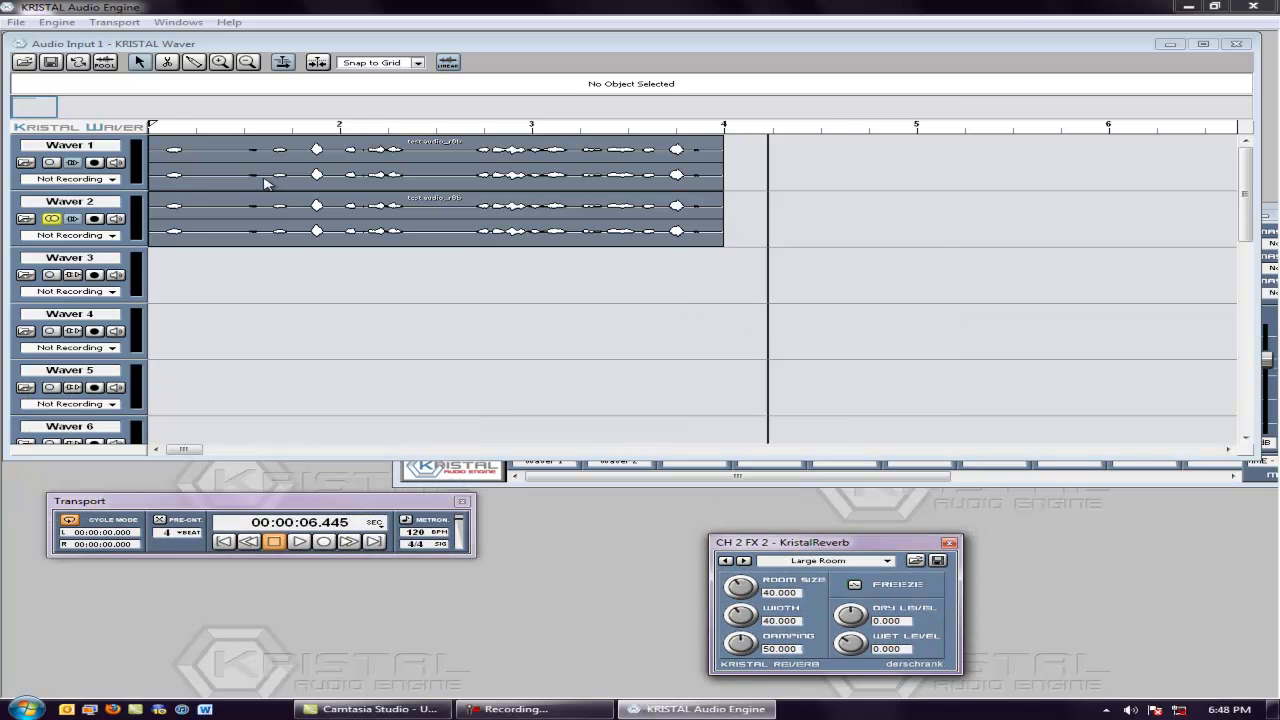
pyautogui.click(151, 128)
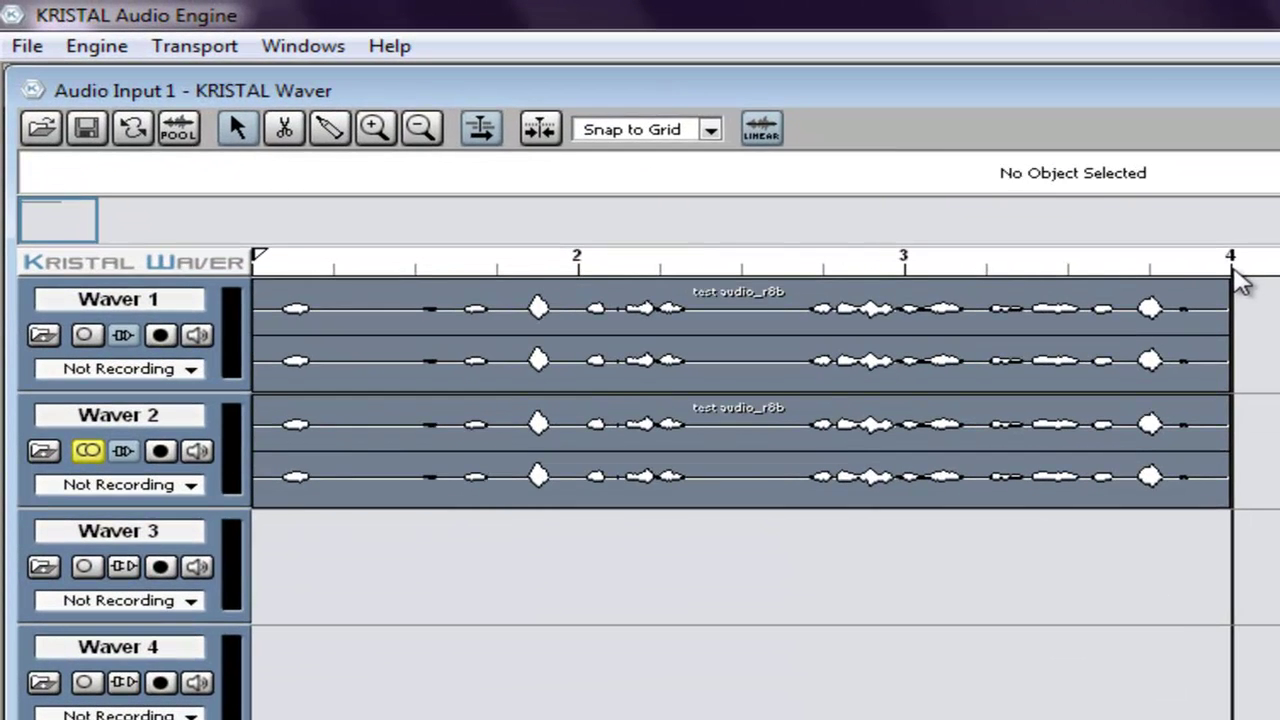
pyautogui.click(1233, 270)
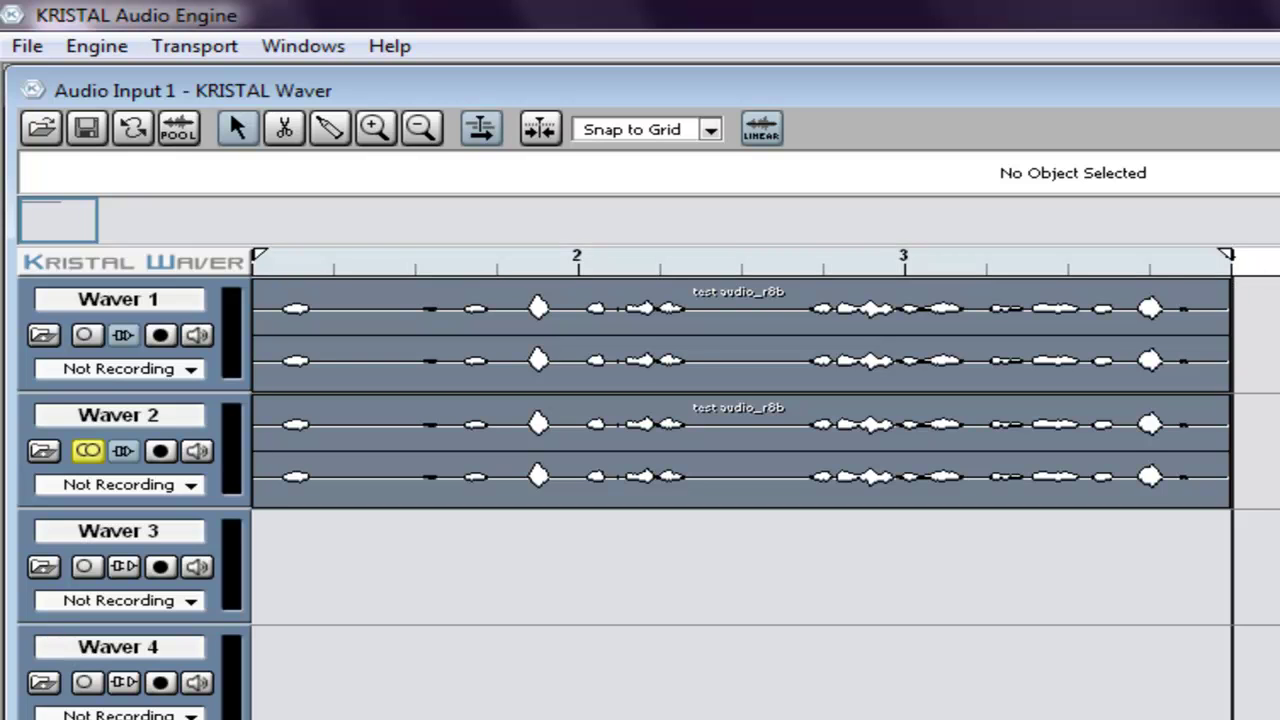
pyautogui.click(1158, 262)
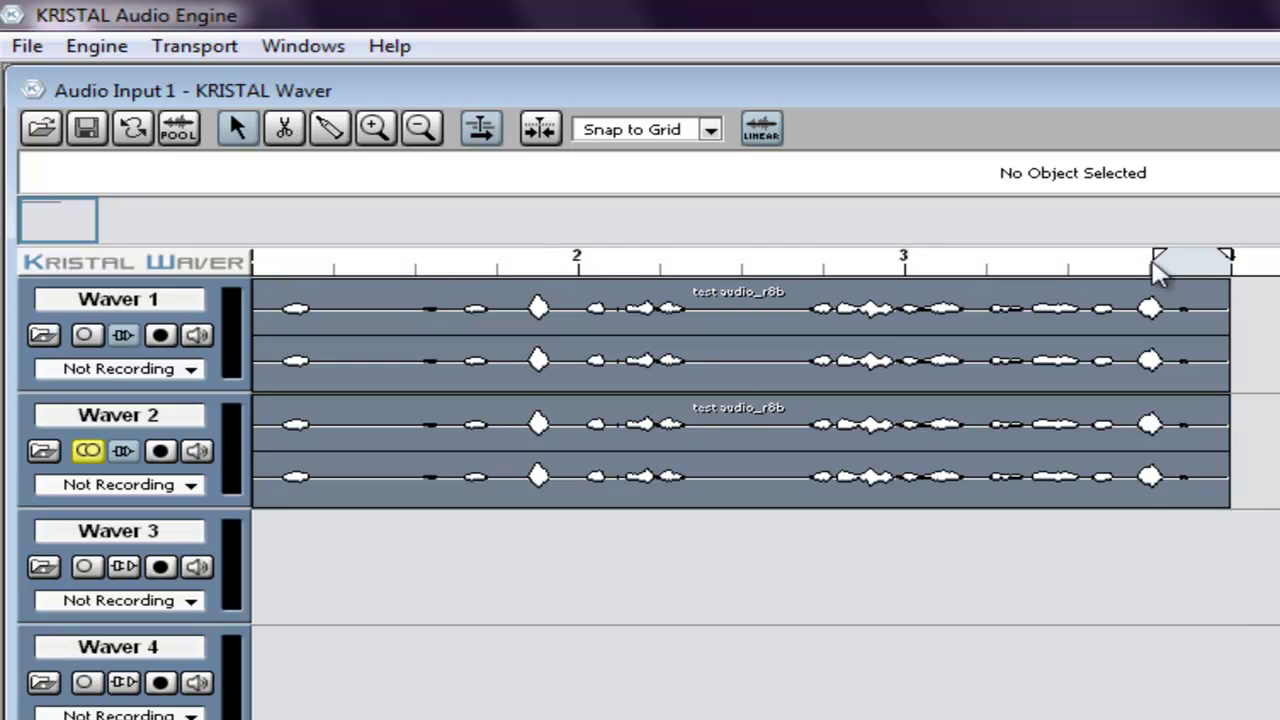
pyautogui.click(256, 268)
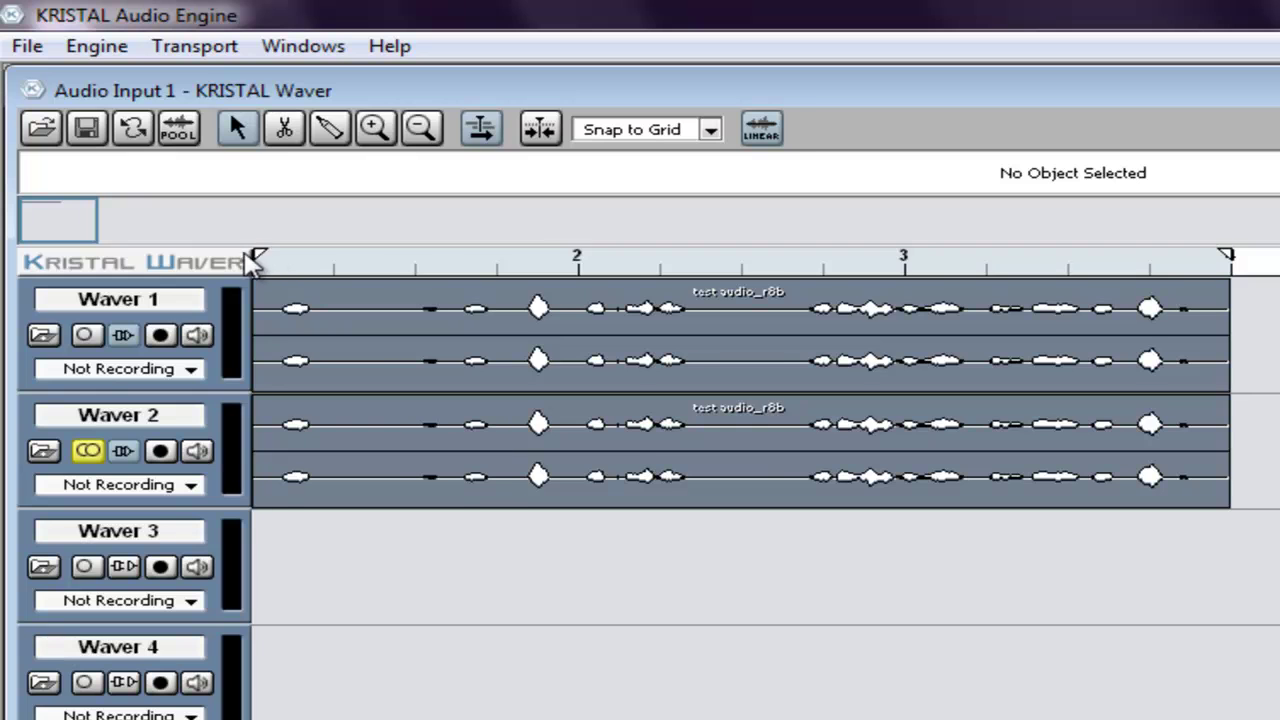
pyautogui.click(256, 266)
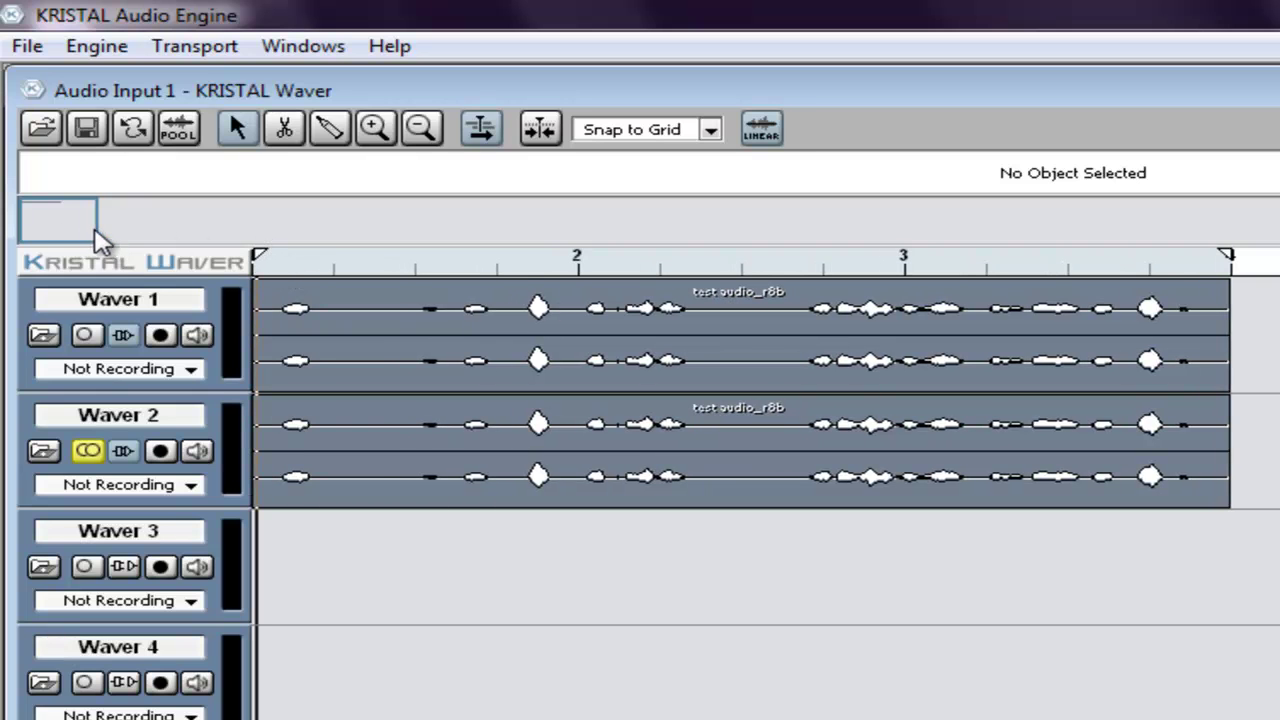
# Zoom the timeline in, then back out to show both full clips.
pyautogui.moveTo(88, 230); pyautogui.dragTo(11, 229)
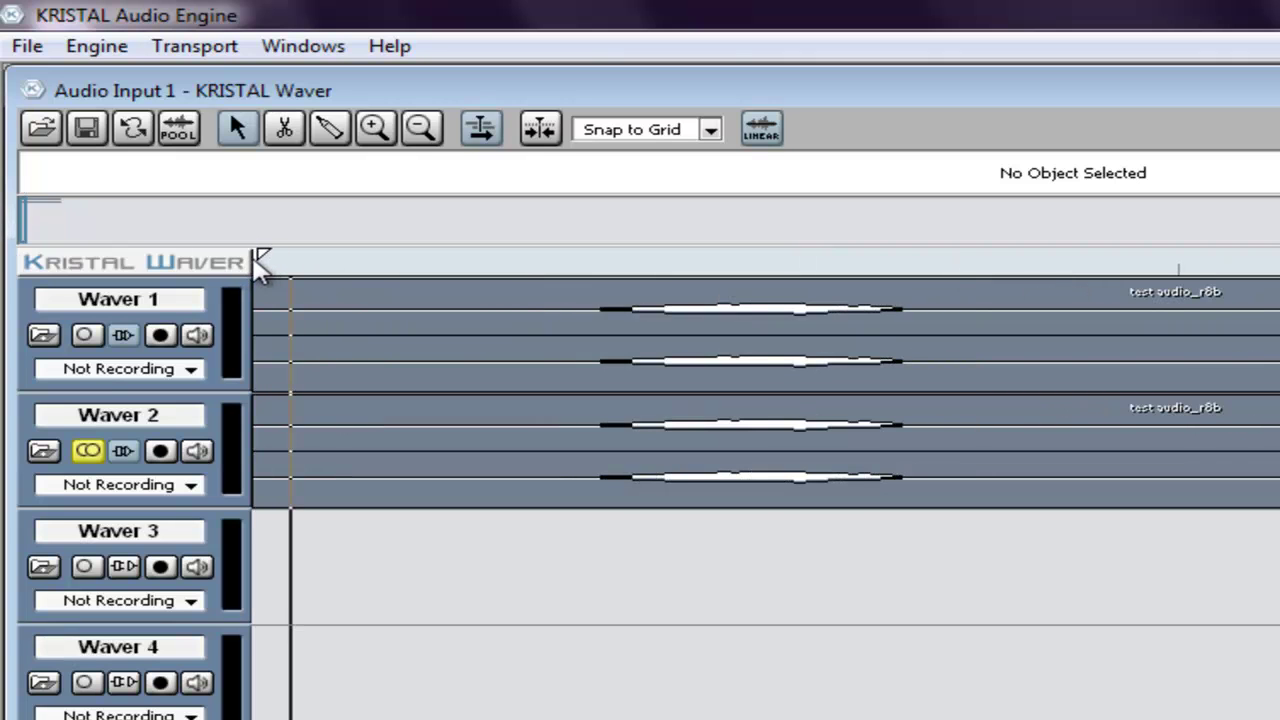
pyautogui.moveTo(30, 224); pyautogui.dragTo(107, 237)
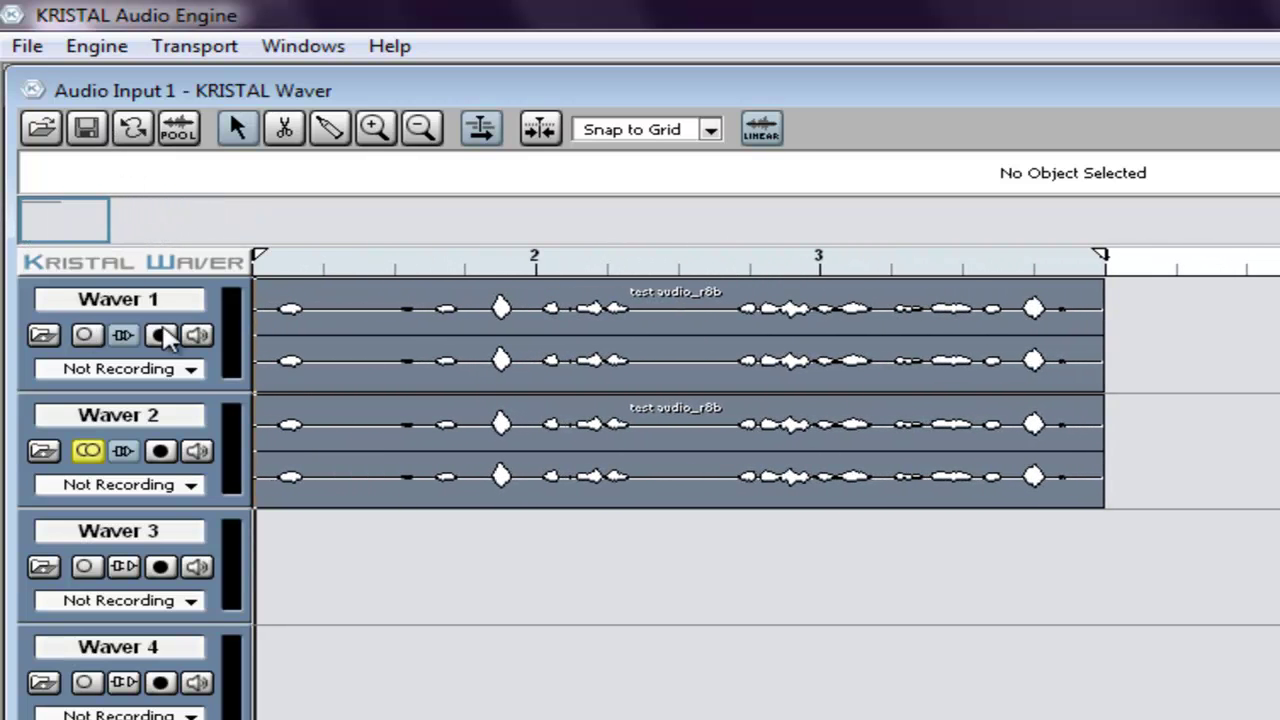
pyautogui.click(30, 46)
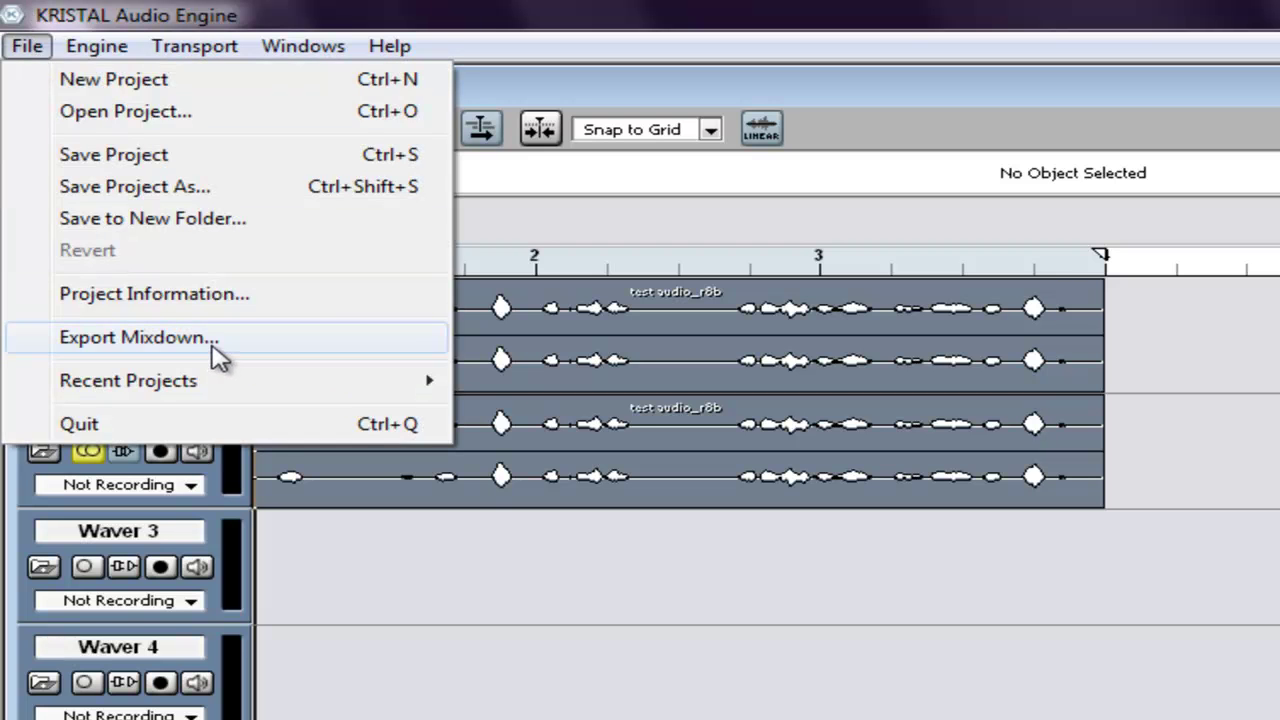
# Start a mixdown export and name the file 'Audio Reverb'.
pyautogui.click(211, 347)
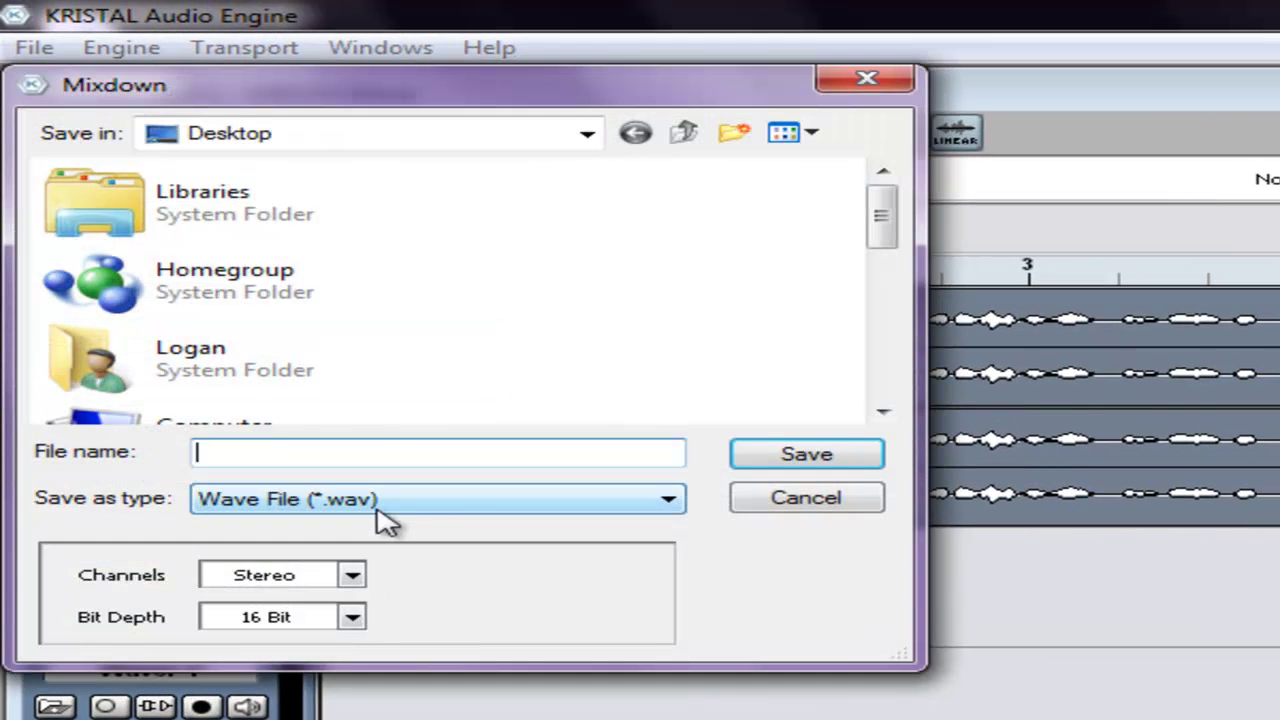
pyautogui.moveTo(330, 86); pyautogui.dragTo(612, 86)
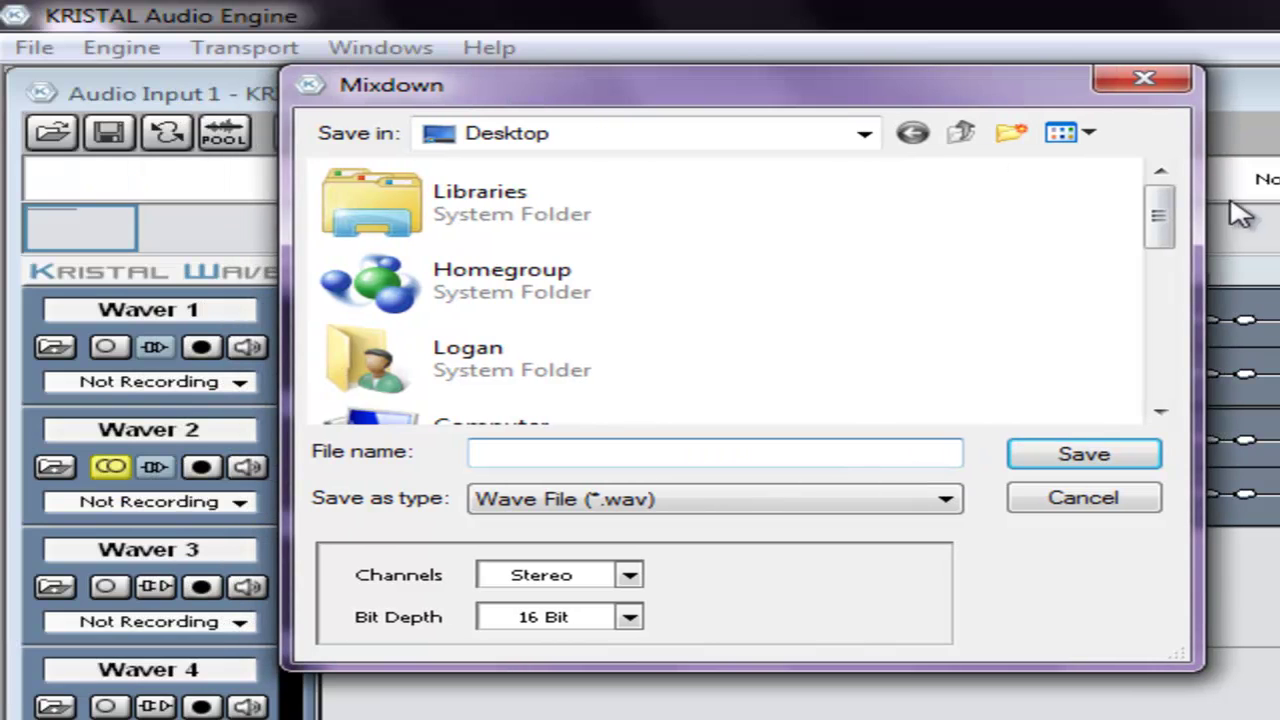
pyautogui.moveTo(1164, 230); pyautogui.dragTo(1180, 391)
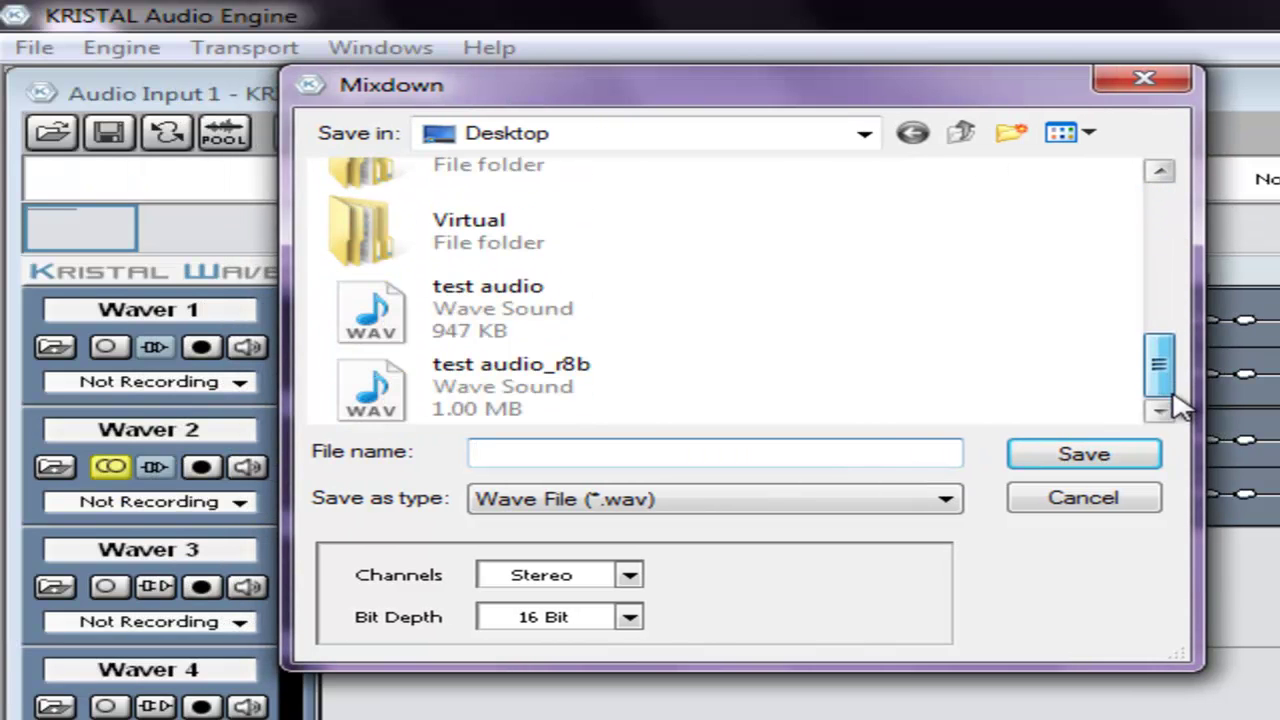
pyautogui.click(875, 452)
pyautogui.write('Audio Reverb')
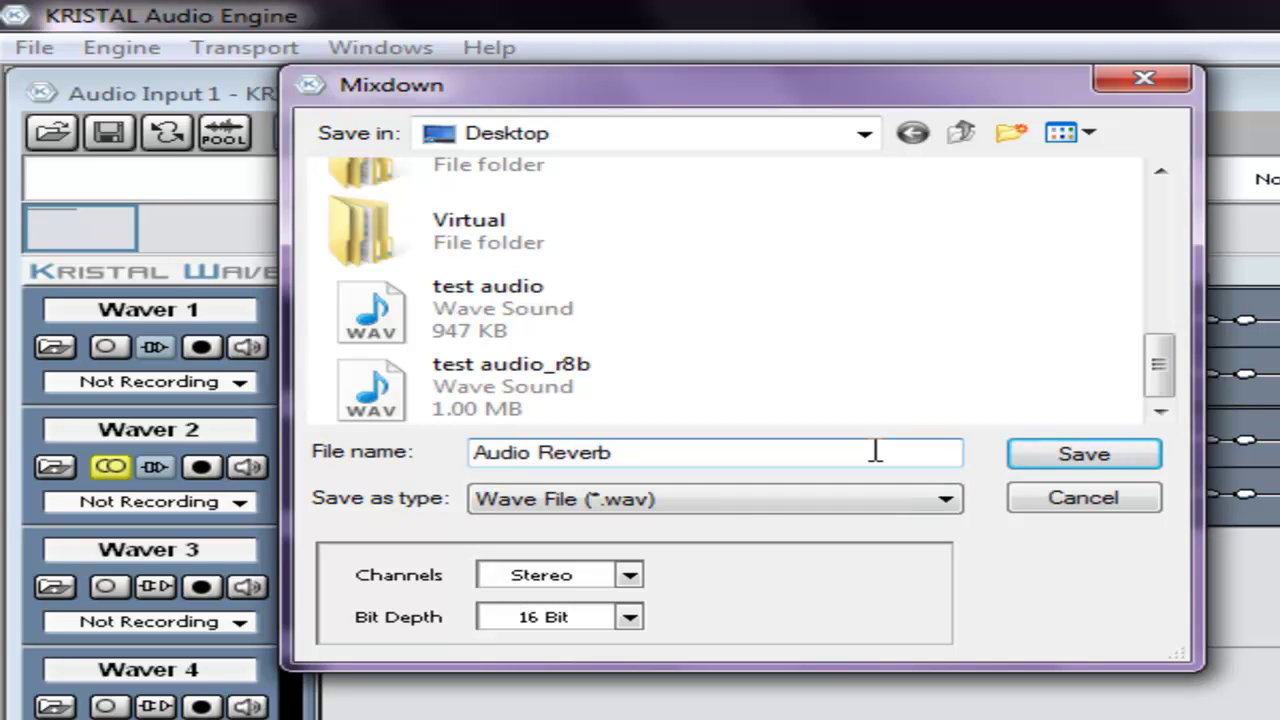
# Export it as a stereo 16-bit WAV, then quit KRISTAL without saving the project.
pyautogui.click(634, 625)
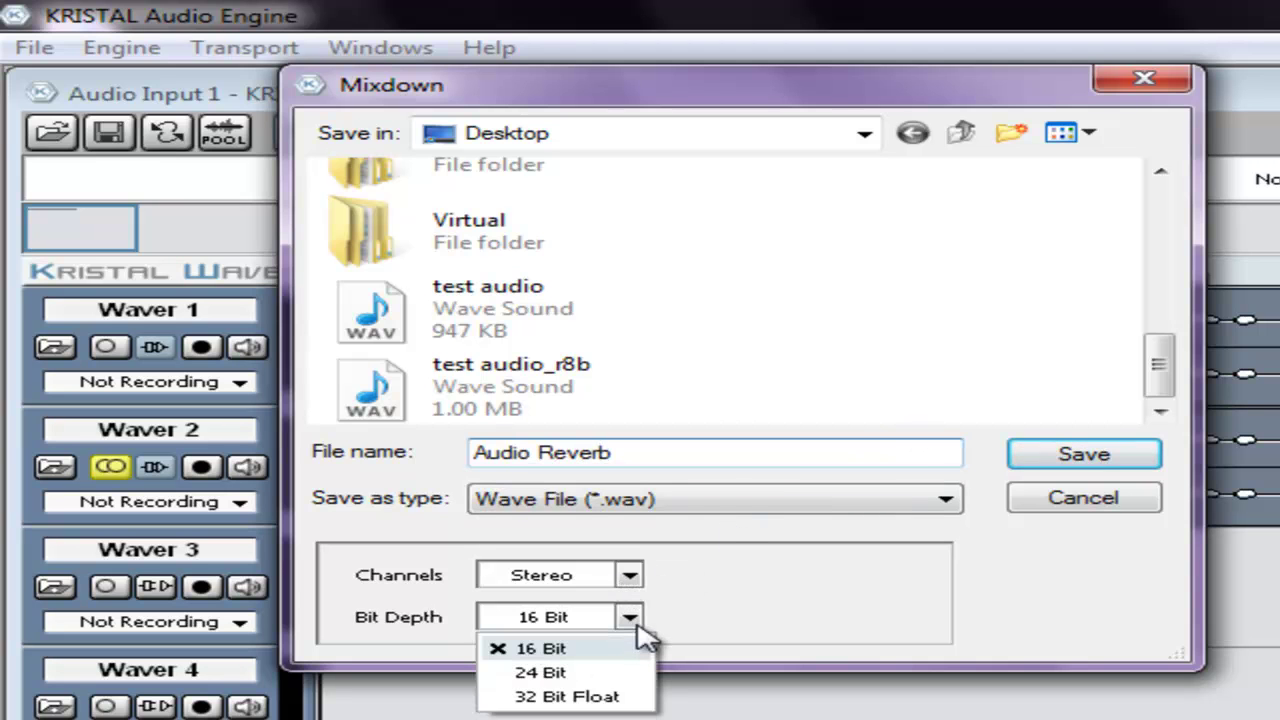
pyautogui.click(745, 500)
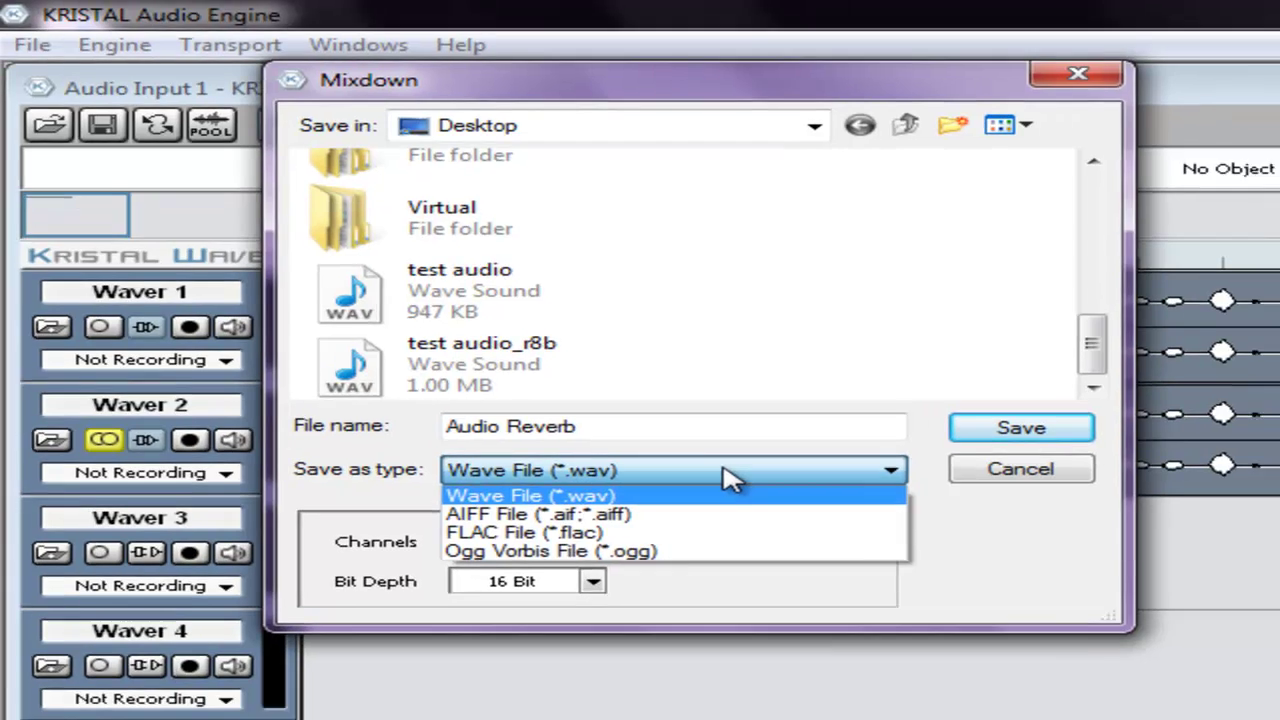
pyautogui.click(775, 508)
pyautogui.click(1084, 453)
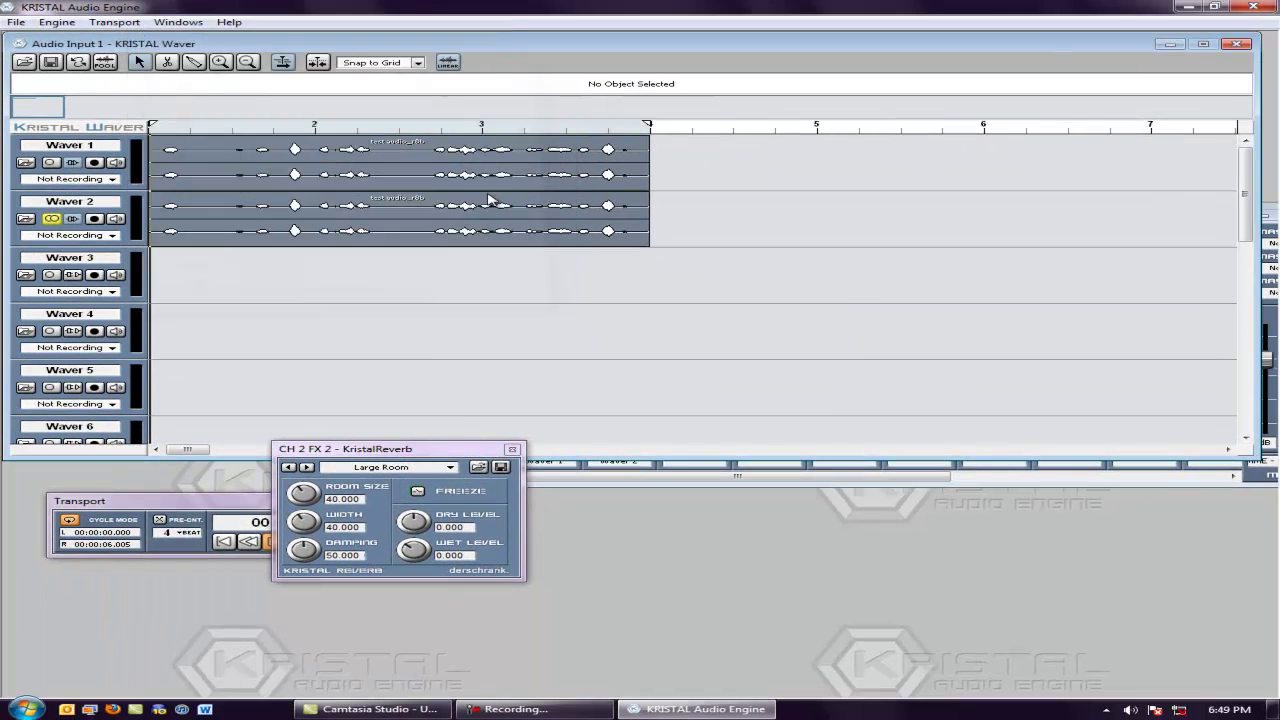
pyautogui.click(1253, 7)
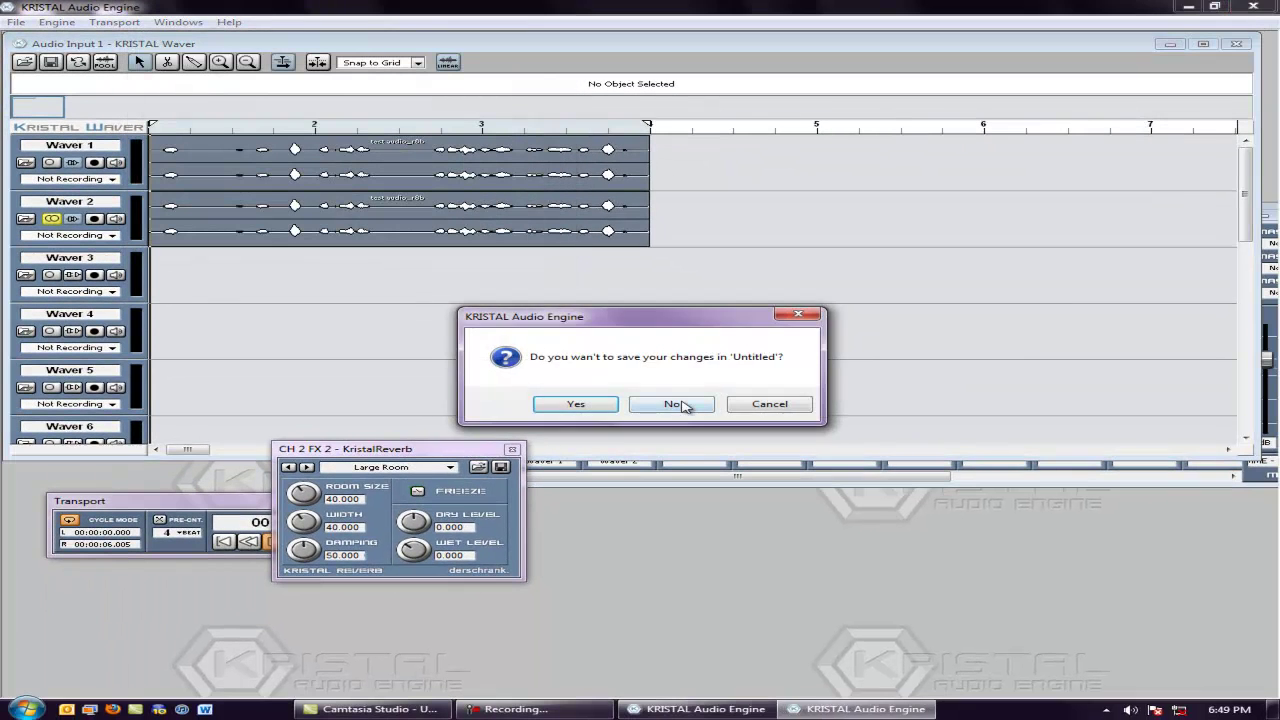
pyautogui.click(600, 405)
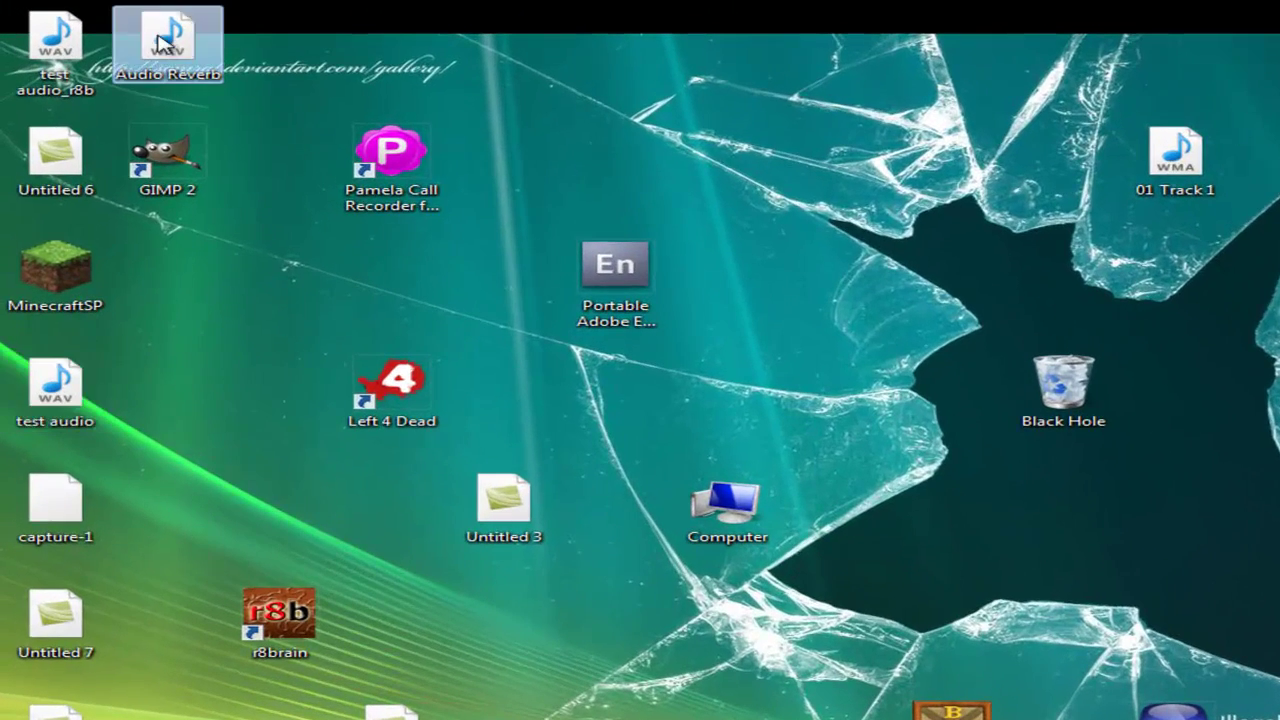
# Play the exported Audio Reverb WAV in Windows Media Player, pause it, and close the player.
pyautogui.doubleClick(108, 26)
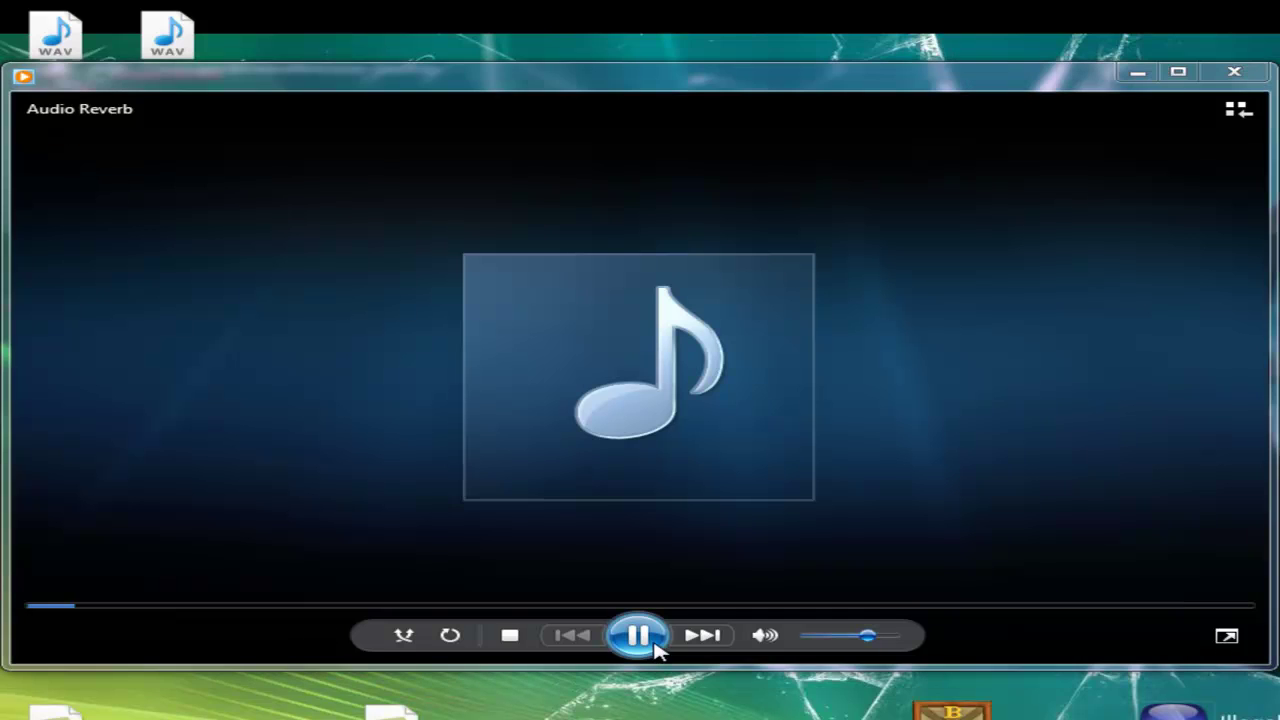
pyautogui.click(655, 650)
pyautogui.click(1228, 75)
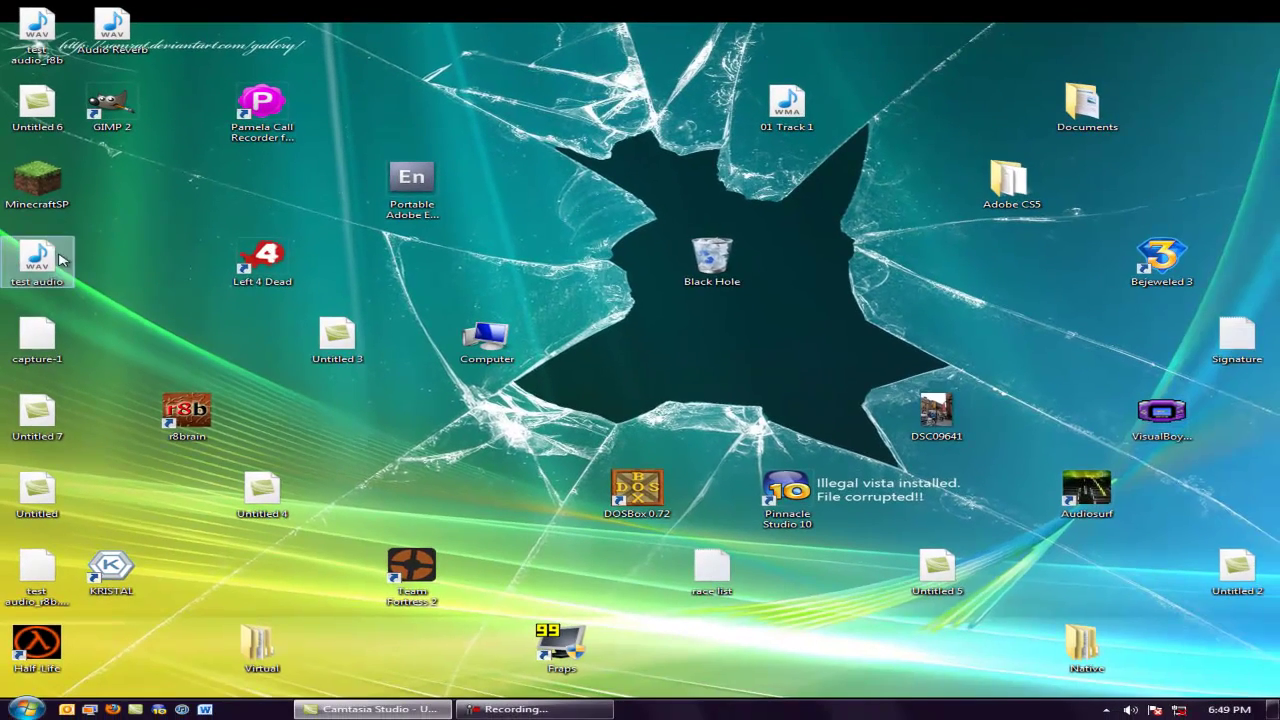
# Delete test audio and test audio_r8b via the Recycle Bin and empty it.
pyautogui.moveTo(37, 258); pyautogui.dragTo(705, 260)
pyautogui.moveTo(37, 35); pyautogui.dragTo(712, 262)
pyautogui.rightClick(700, 256)
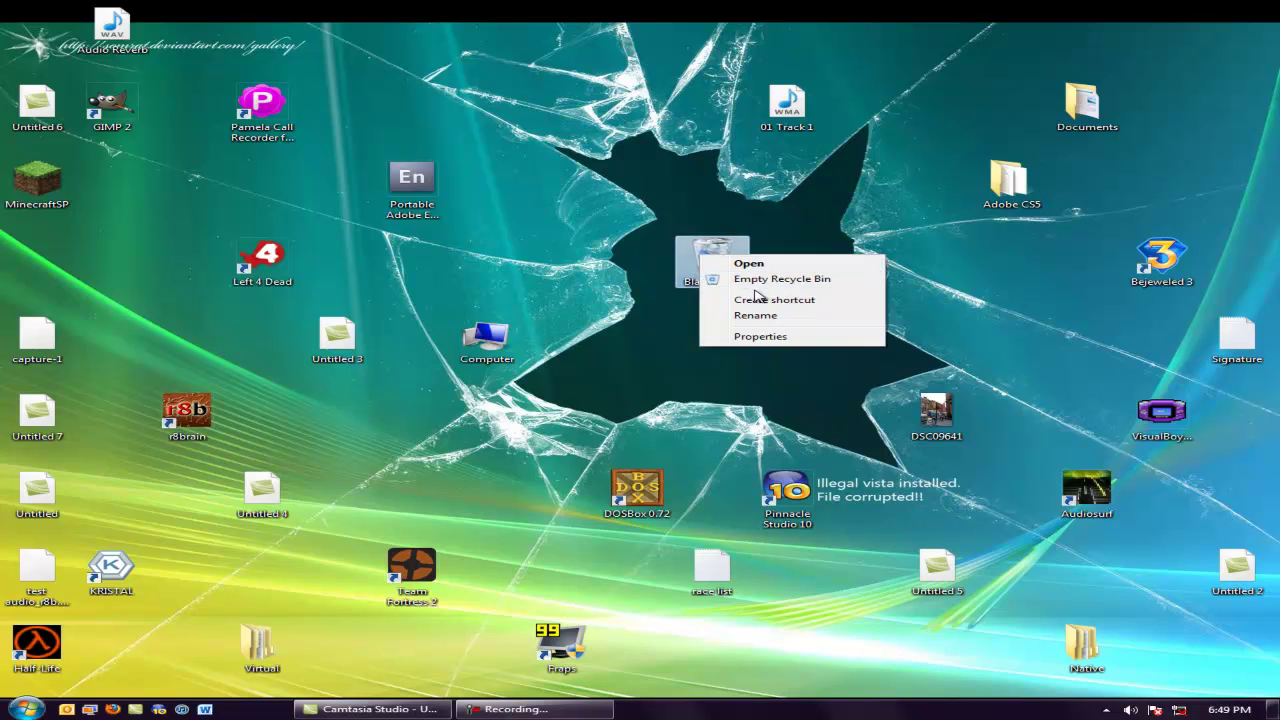
pyautogui.click(757, 281)
pyautogui.click(716, 369)
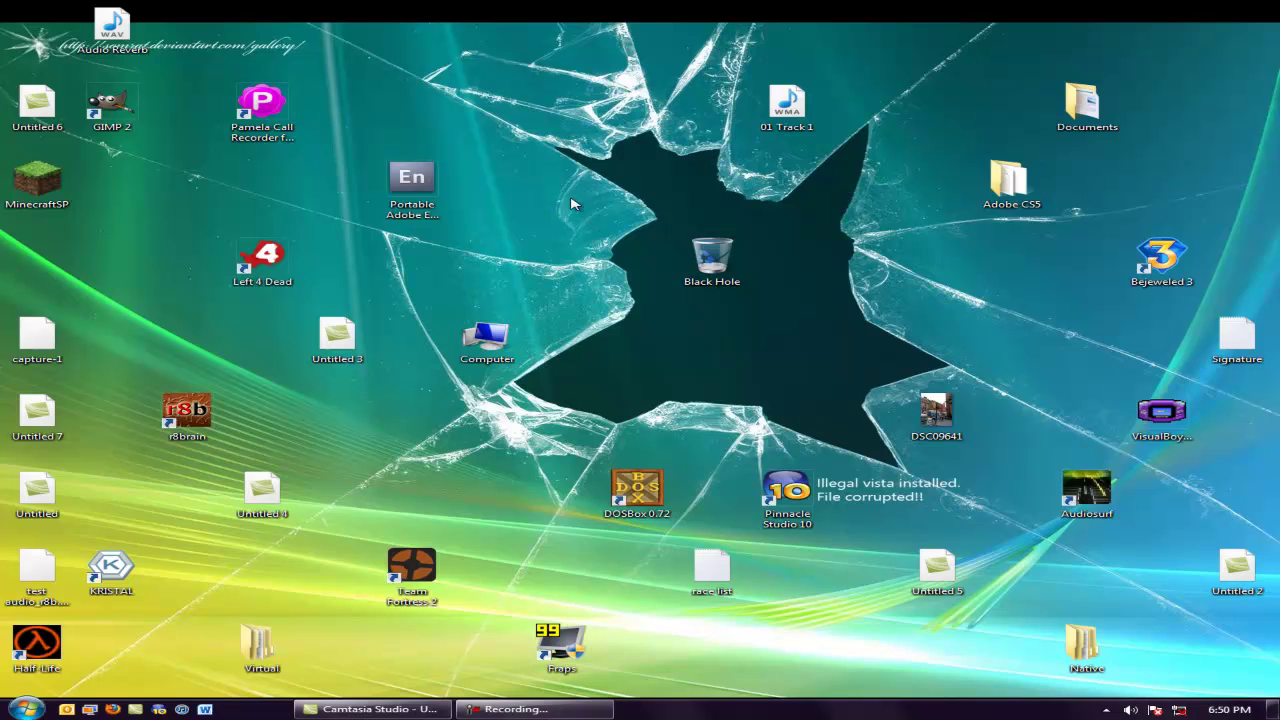
pyautogui.click(535, 709)
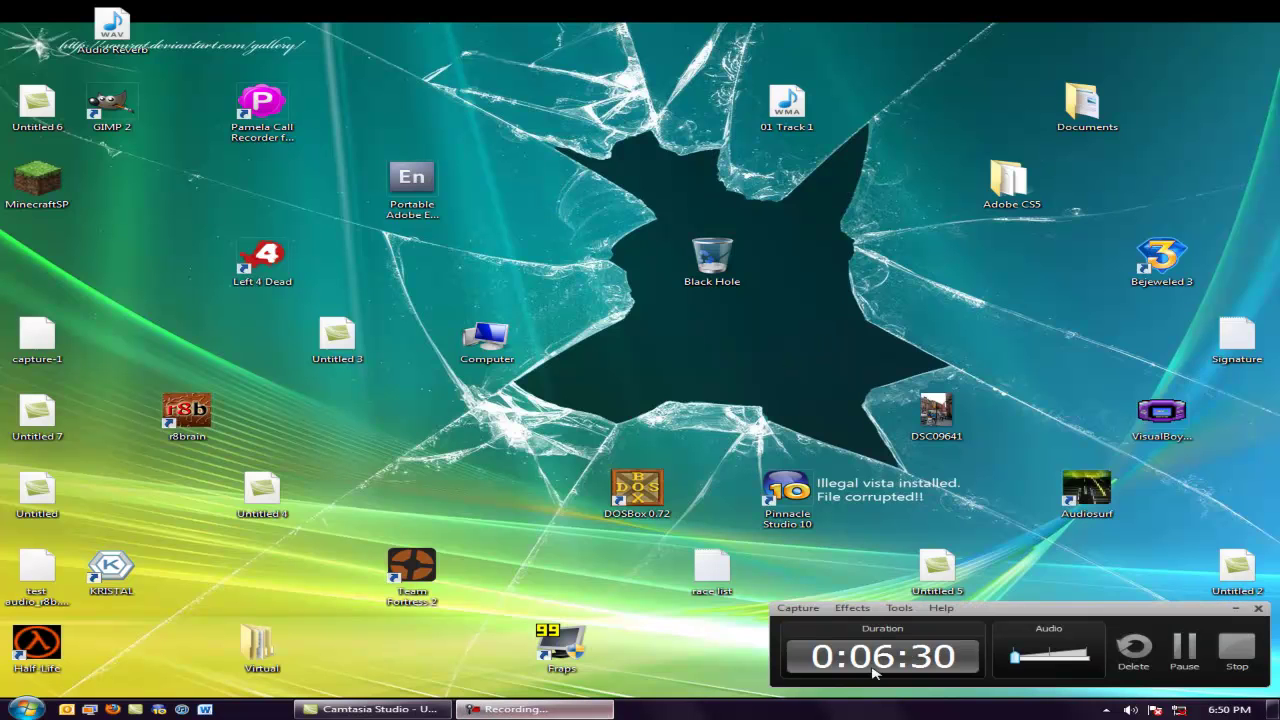